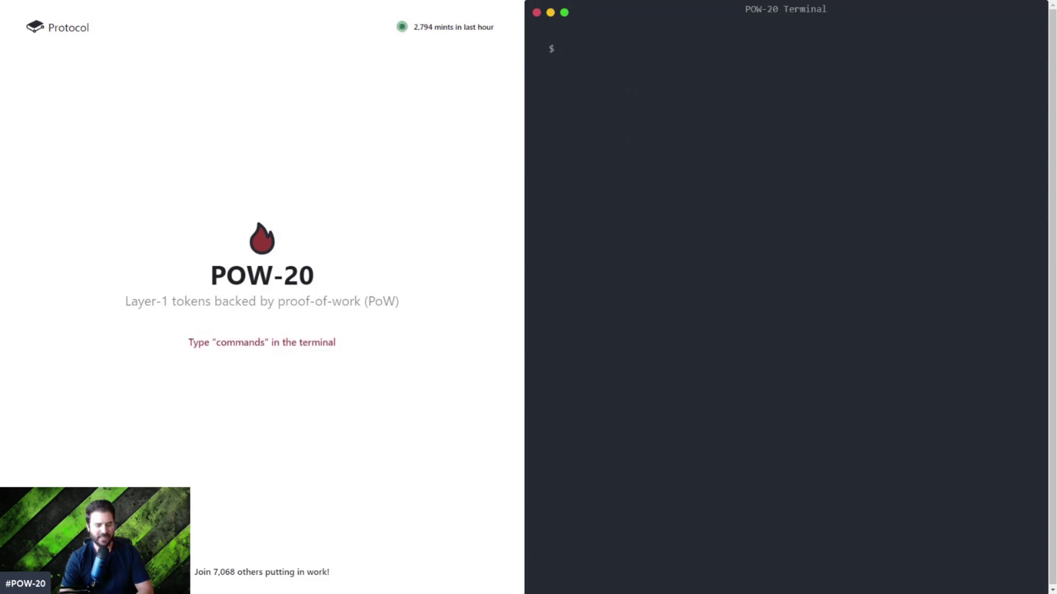
# Step: Exit Chrome full-screen with F11 so the tabs show above the POW-20 terminal
pyautogui.press('F11')
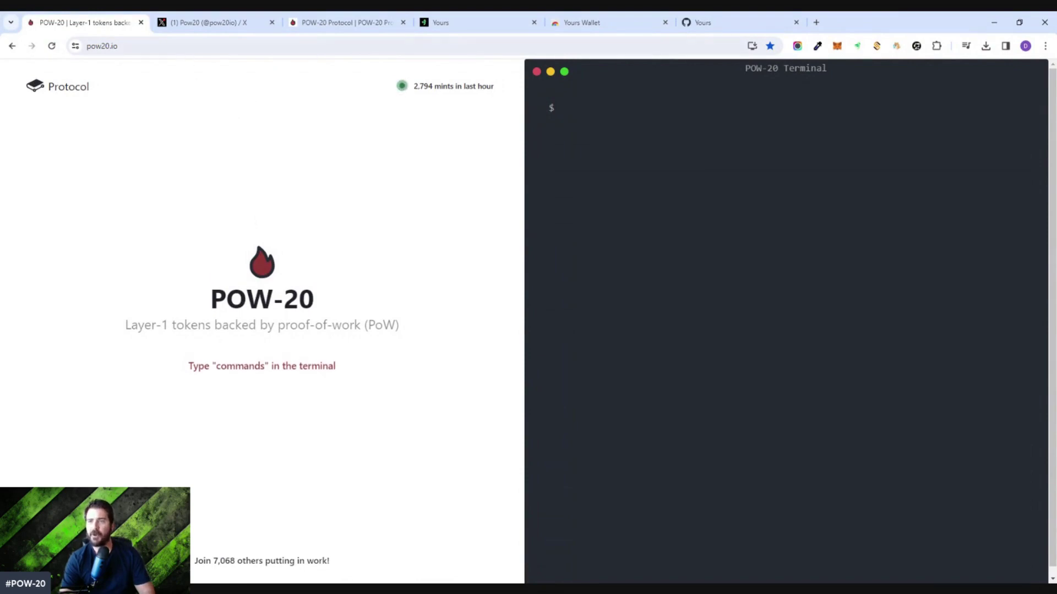
# Step: View the Pow20 profile on X, then bring up the POW-20 Protocol GitBook docs
pyautogui.click(225, 24)
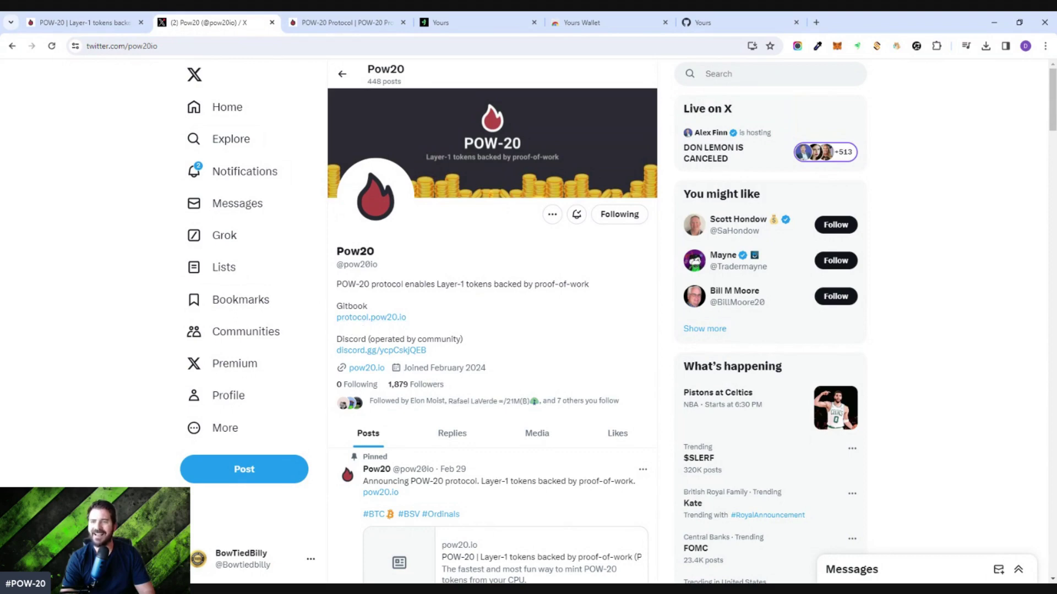
pyautogui.click(325, 24)
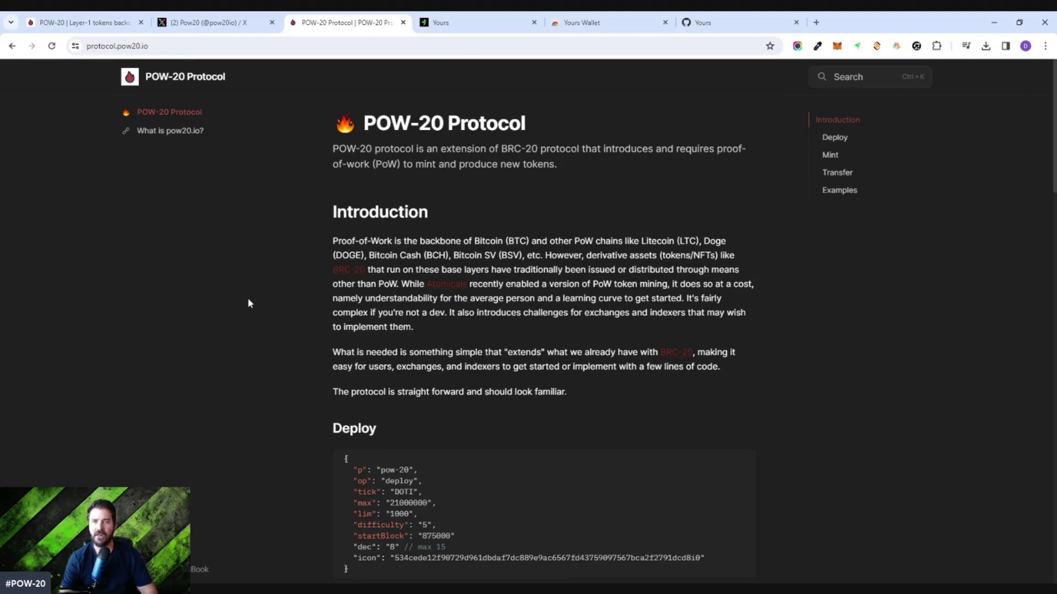
# Step: Read the Deploy, Mint, Transfer and Examples doc sections, then open the Yours locked-BSV page
pyautogui.scroll(-2, 252, 298)
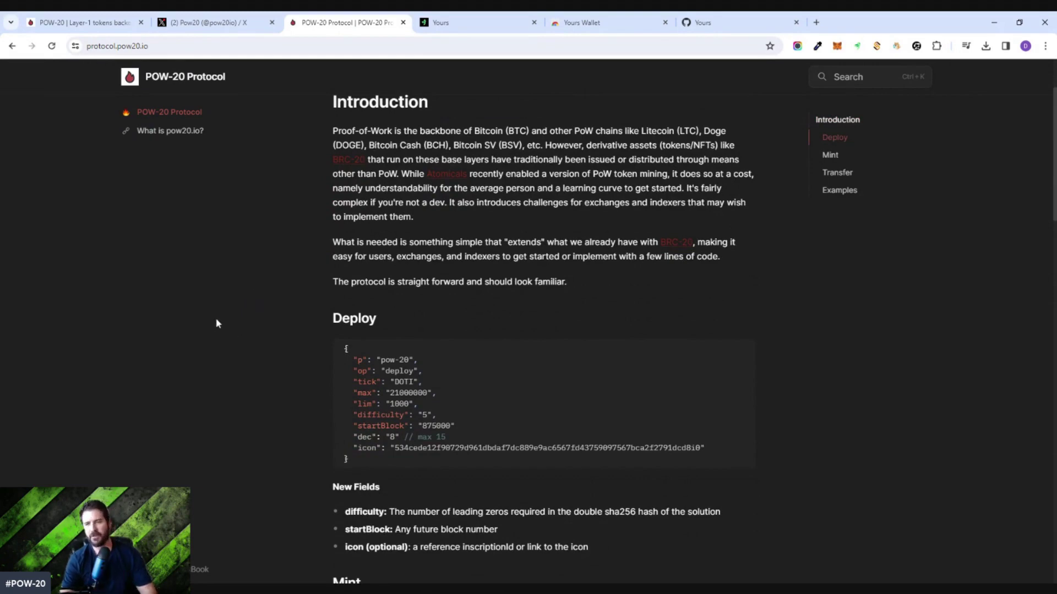
pyautogui.scroll(-2, 216, 323)
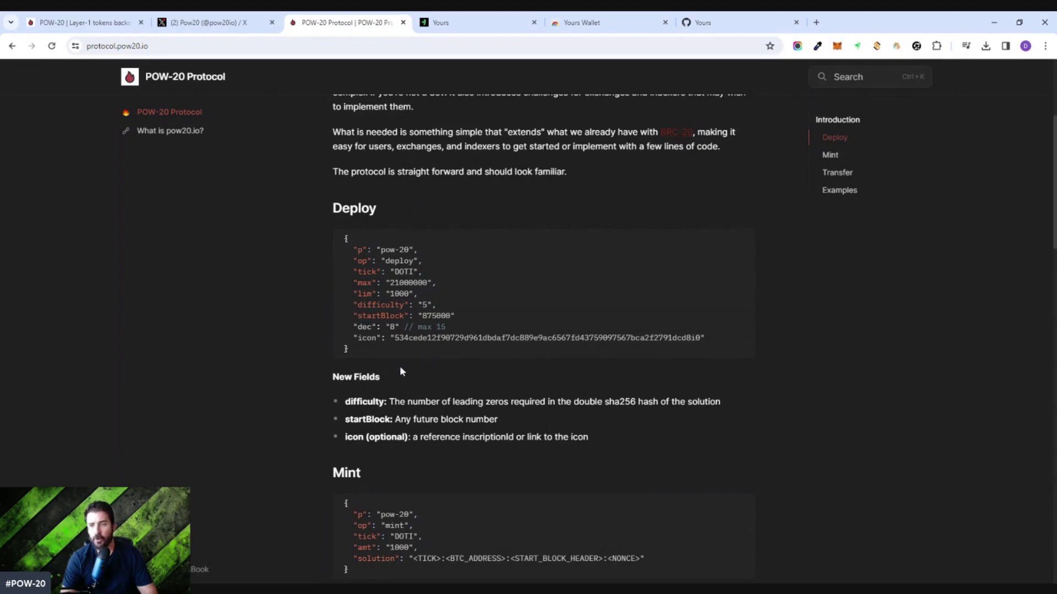
pyautogui.scroll(-4, 369, 386)
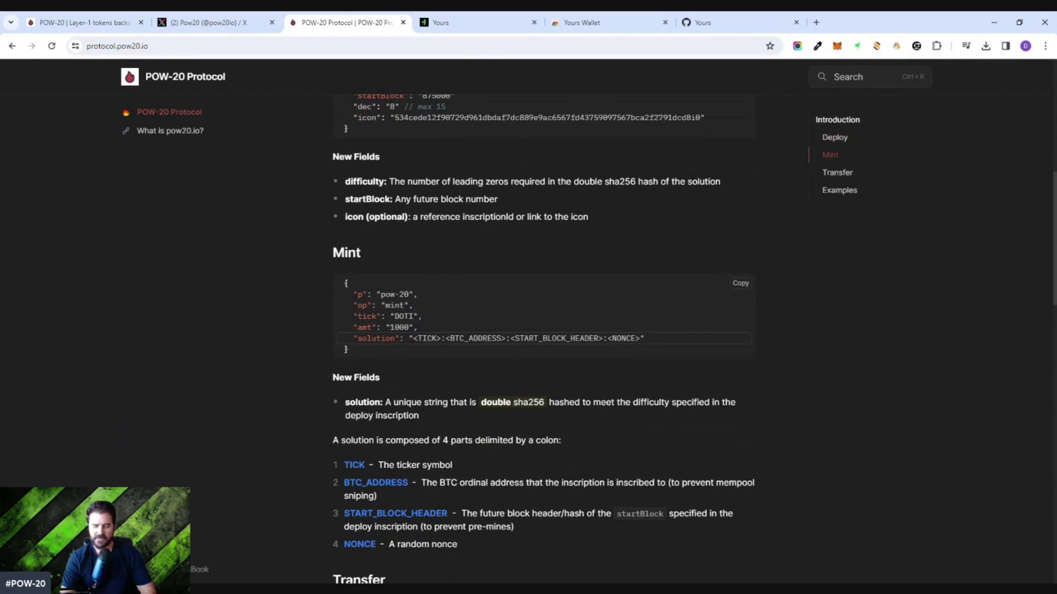
pyautogui.scroll(-4, 544, 338)
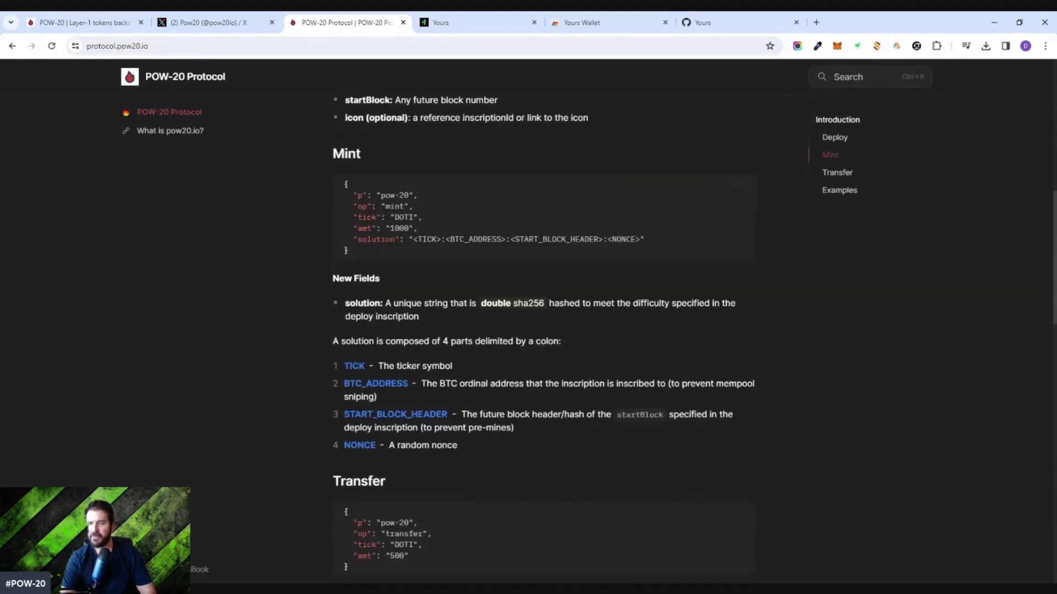
pyautogui.scroll(-6, 391, 408)
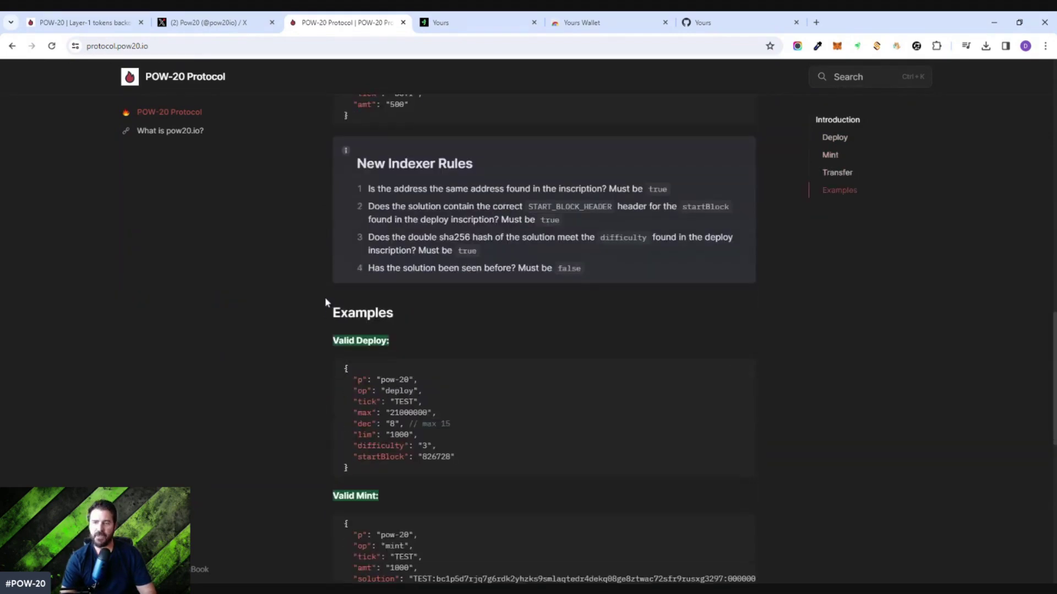
pyautogui.scroll(-4, 382, 328)
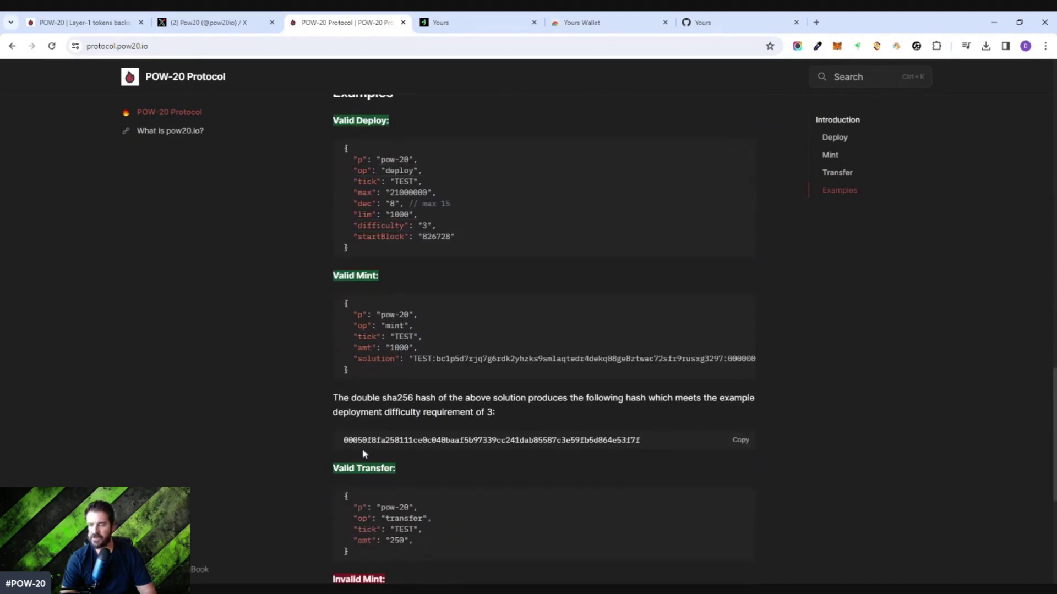
pyautogui.scroll(-6, 363, 452)
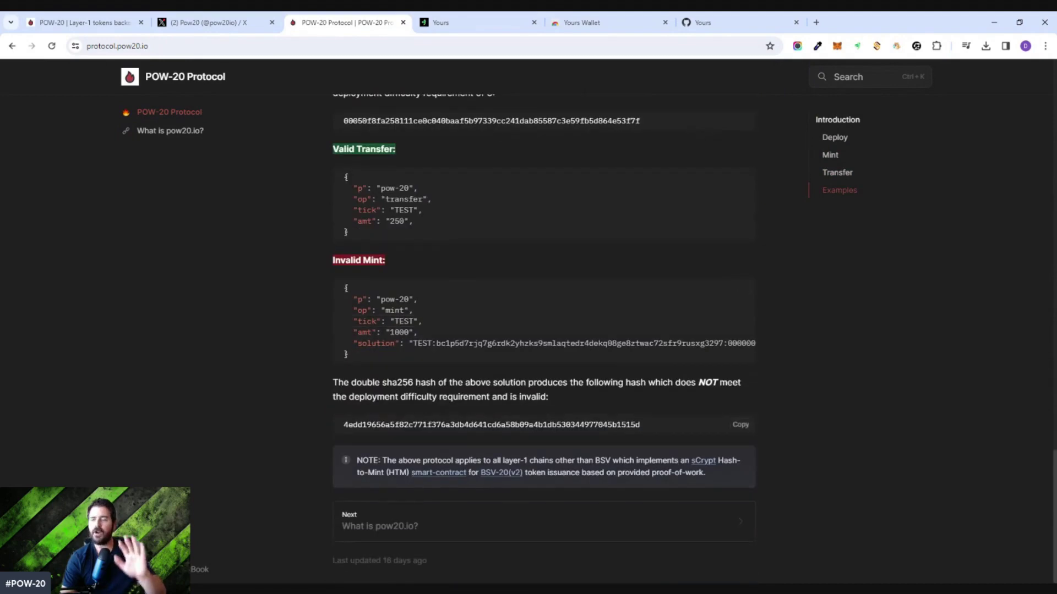
pyautogui.scroll(20, 371, 418)
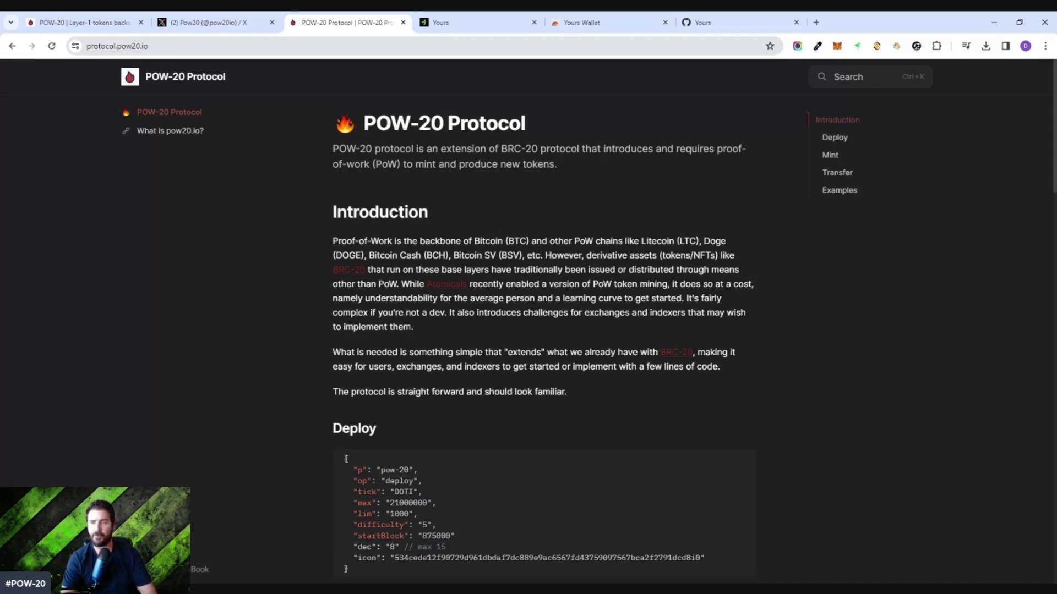
pyautogui.click(458, 23)
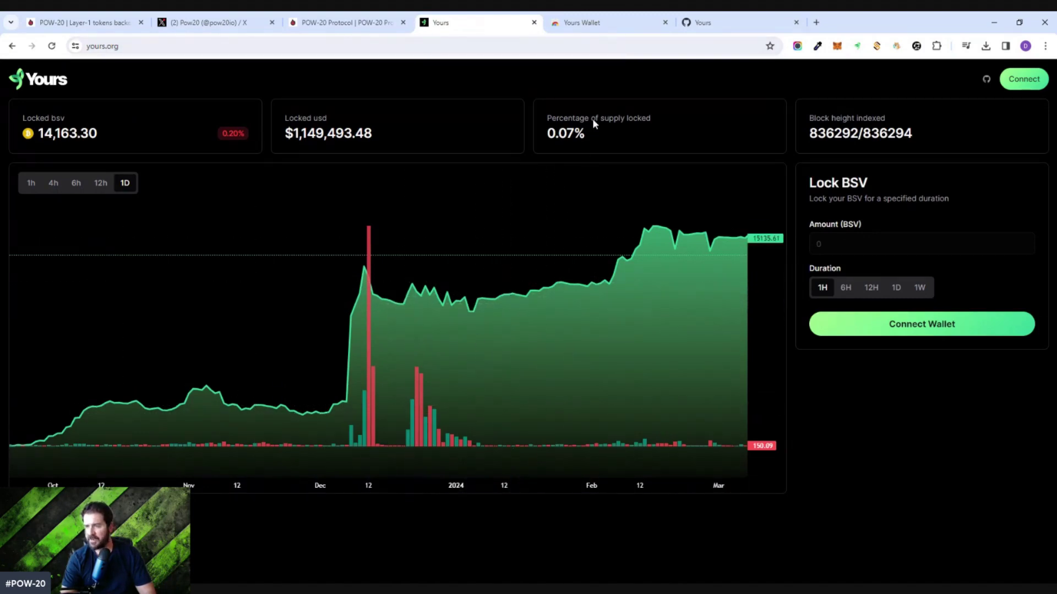
# Step: Look over the Yours Wallet Chrome Web Store listing and its Overview section
pyautogui.click(580, 23)
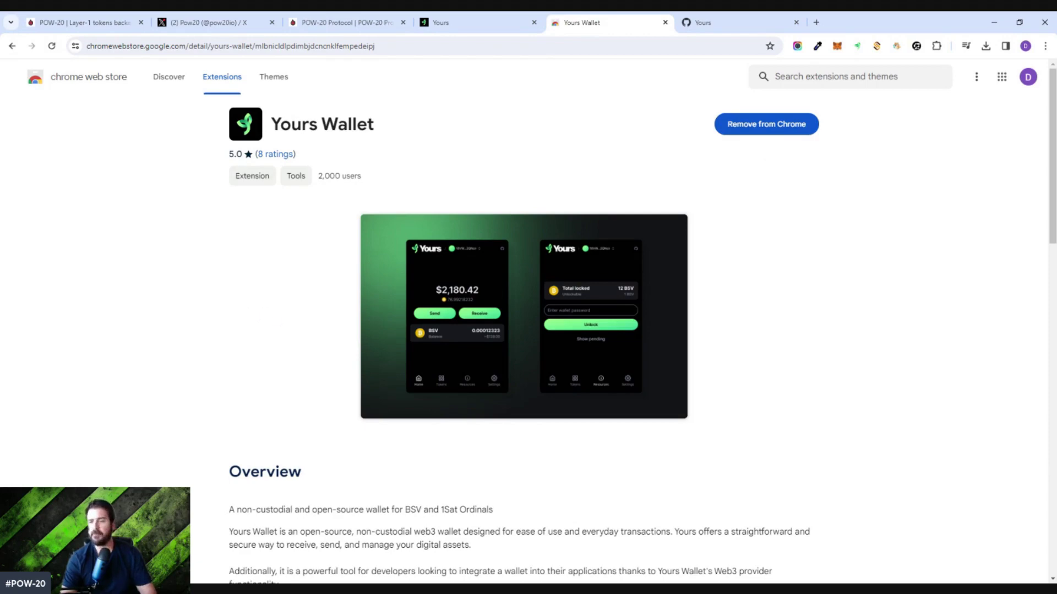
pyautogui.scroll(-3, 434, 342)
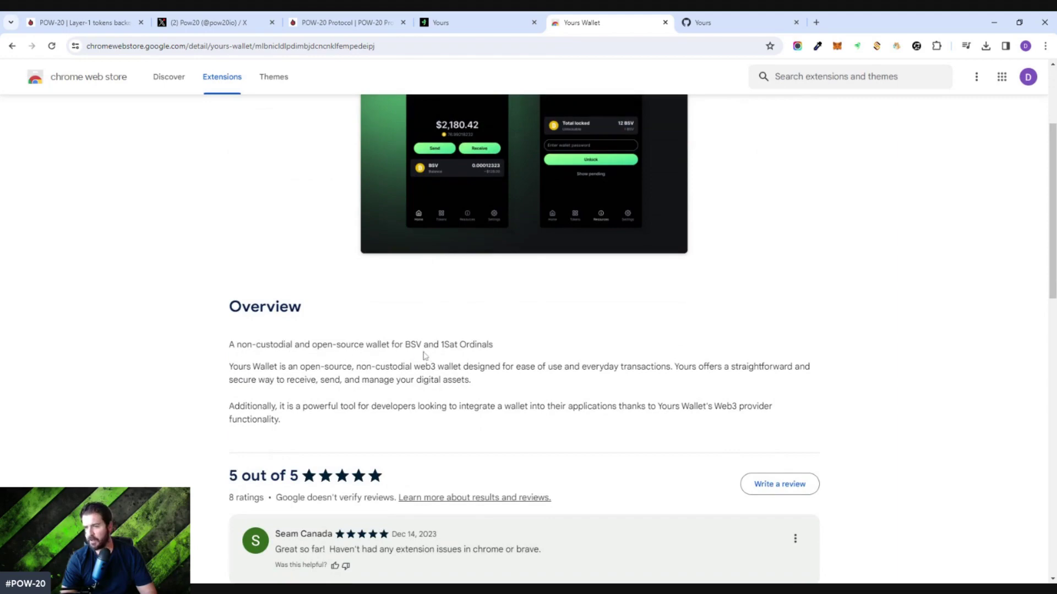
pyautogui.scroll(3, 236, 361)
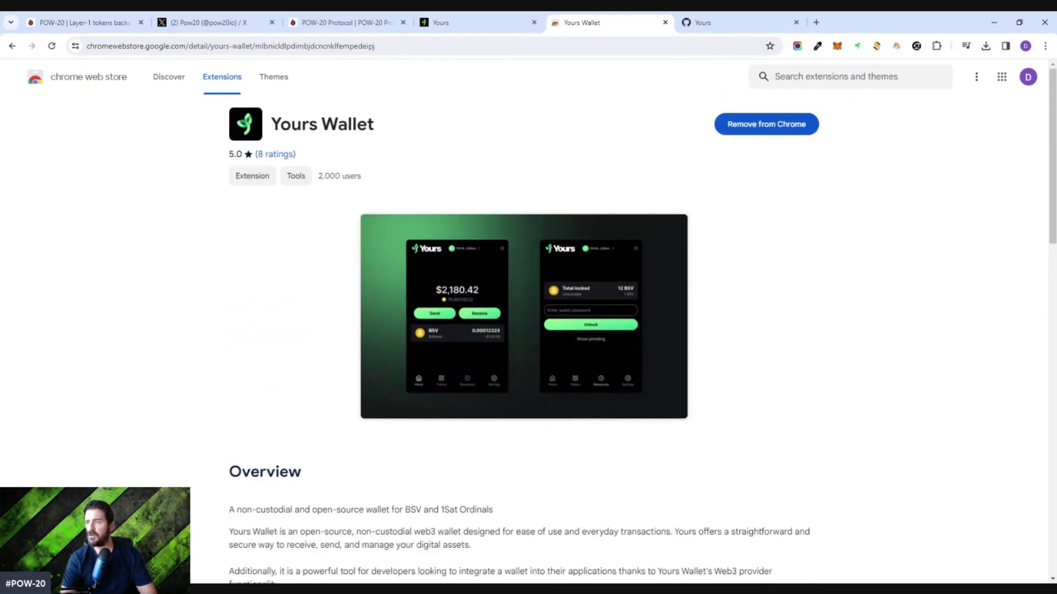
# Step: Search Google for 'unisat wallet chrome plugin' in a new tab
pyautogui.click(816, 22)
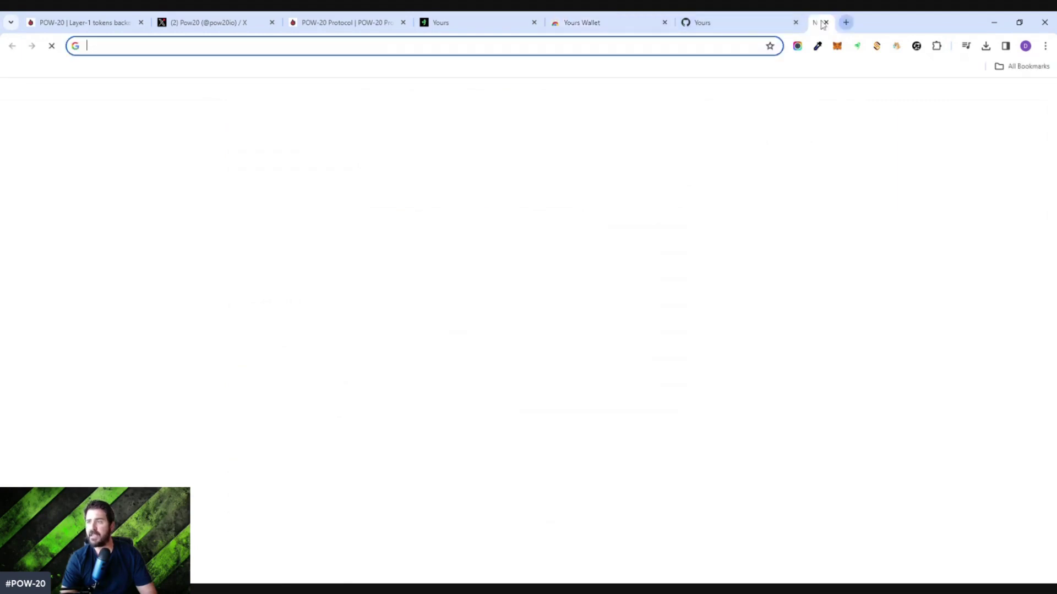
pyautogui.write('uni')
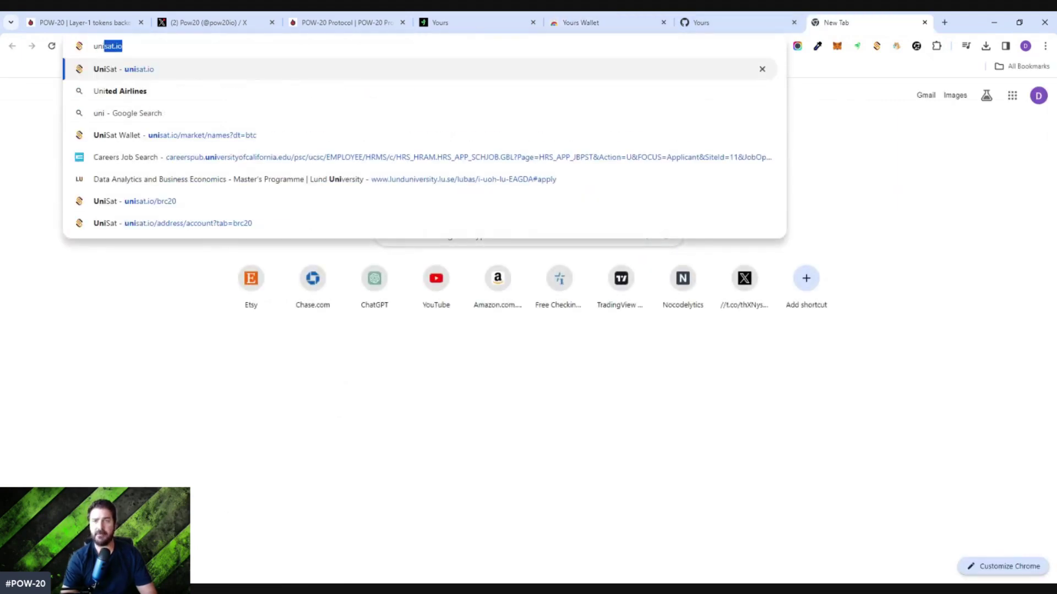
pyautogui.write('sat wa')
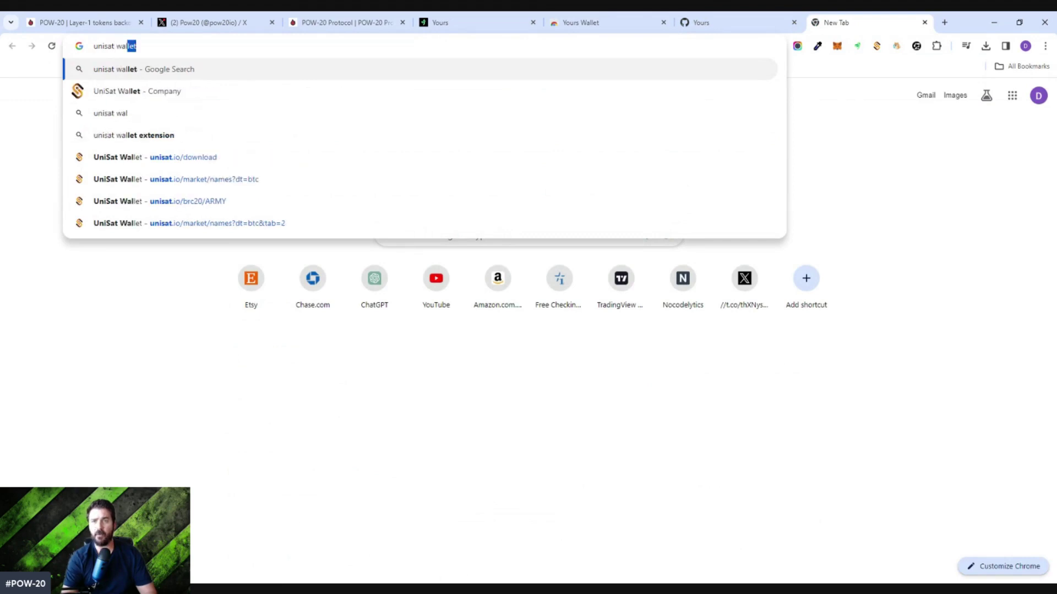
pyautogui.write('llet chrome plug')
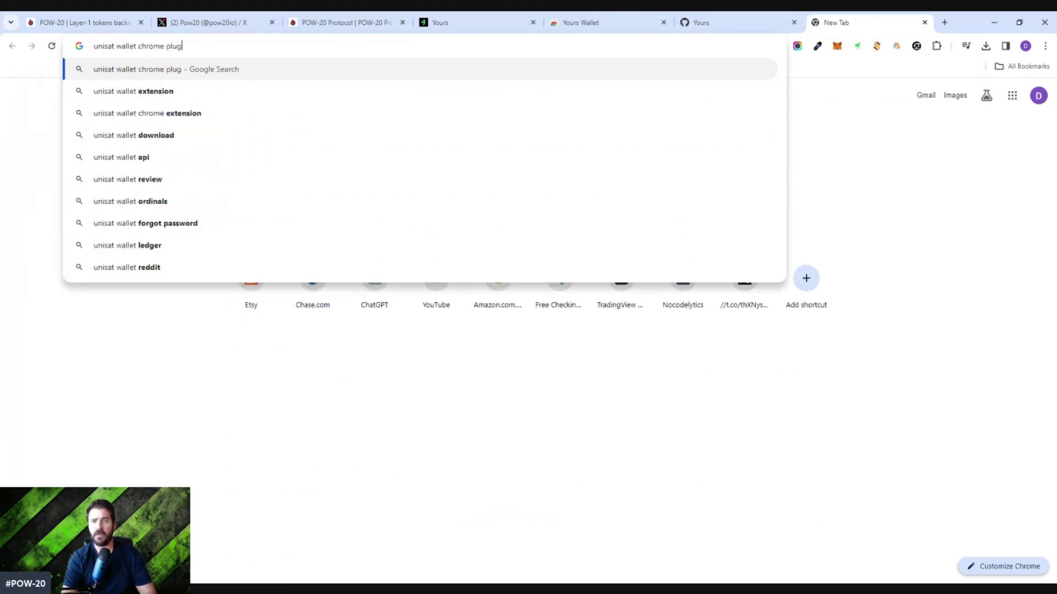
pyautogui.write('in')
pyautogui.press('Return')
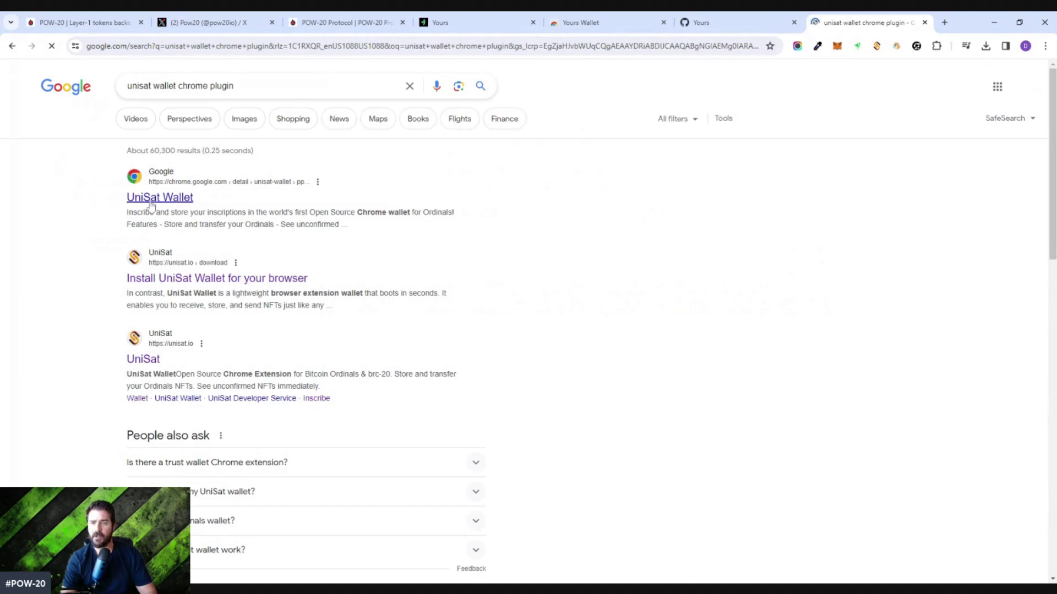
# Step: Open the UniSat Wallet Chrome Web Store listing and scroll down to its features
pyautogui.click(152, 207)
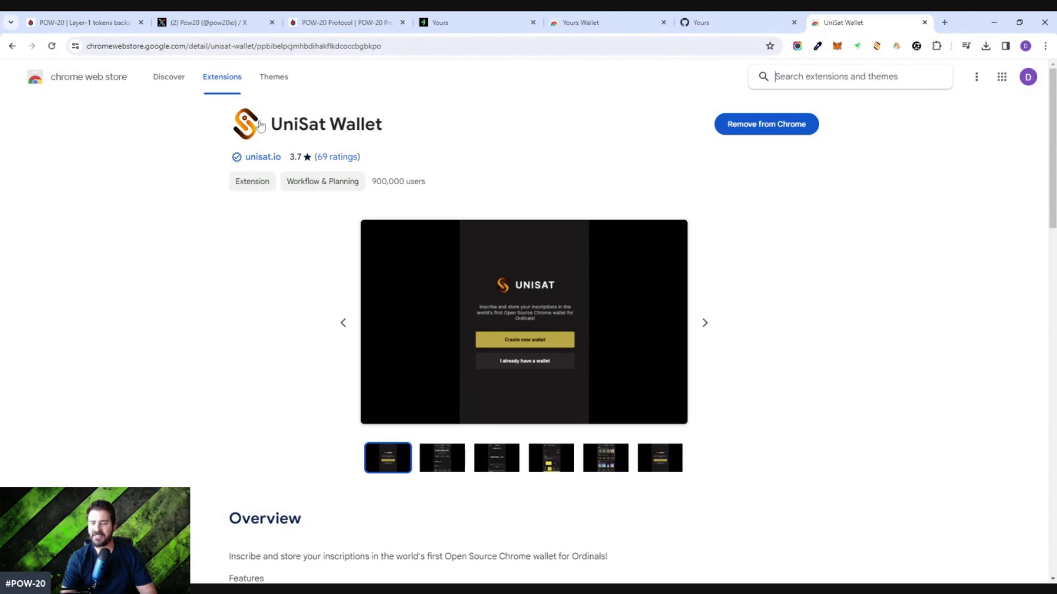
pyautogui.scroll(-3, 245, 377)
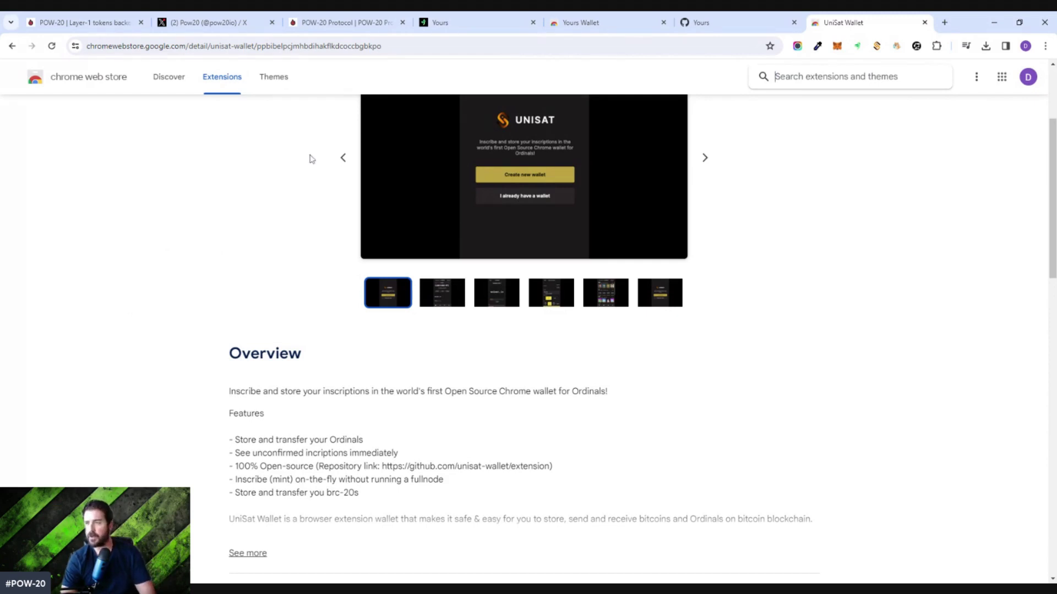
pyautogui.click(914, 229)
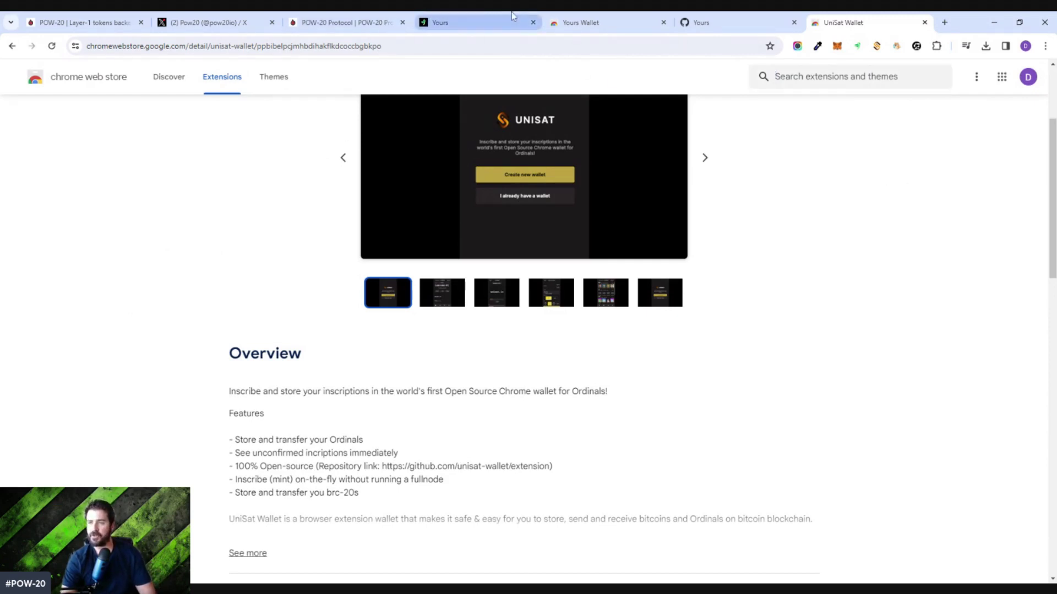
# Step: Return to the pow20.io terminal tab and select its web address
pyautogui.click(319, 16)
pyautogui.click(83, 22)
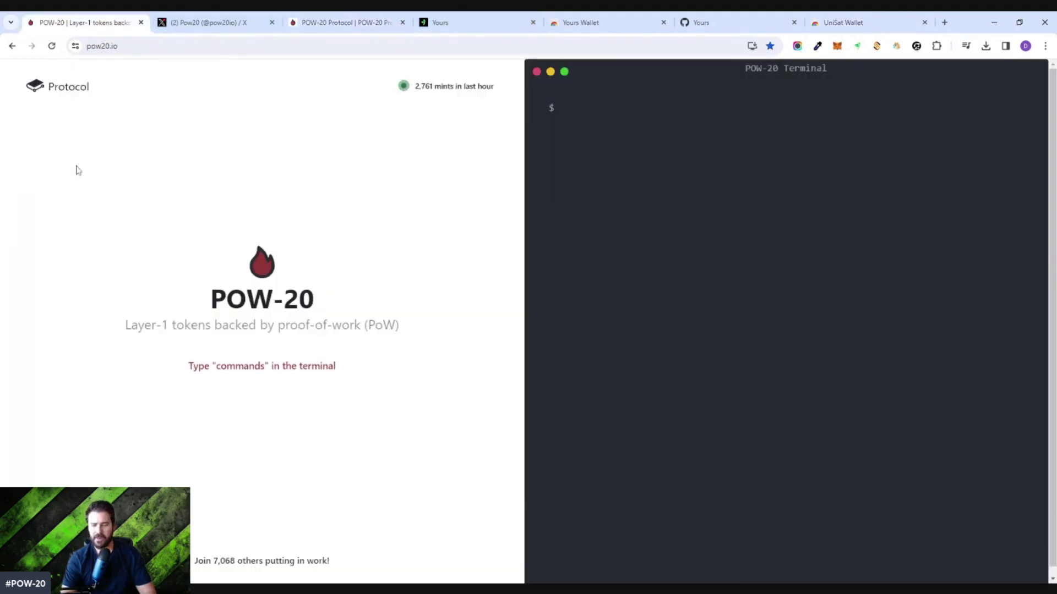
pyautogui.press('F11')
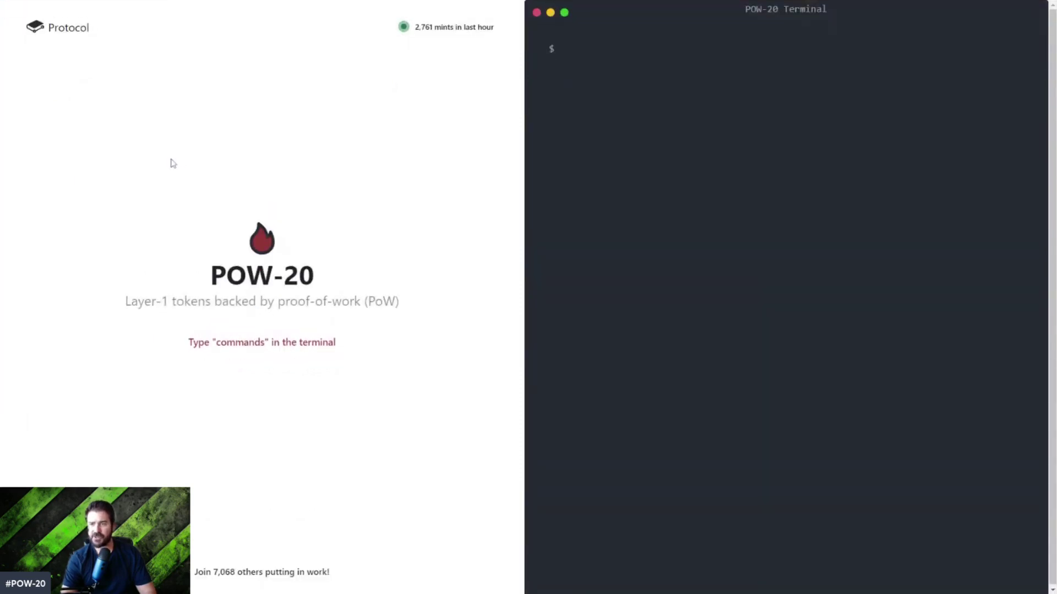
pyautogui.press('F11')
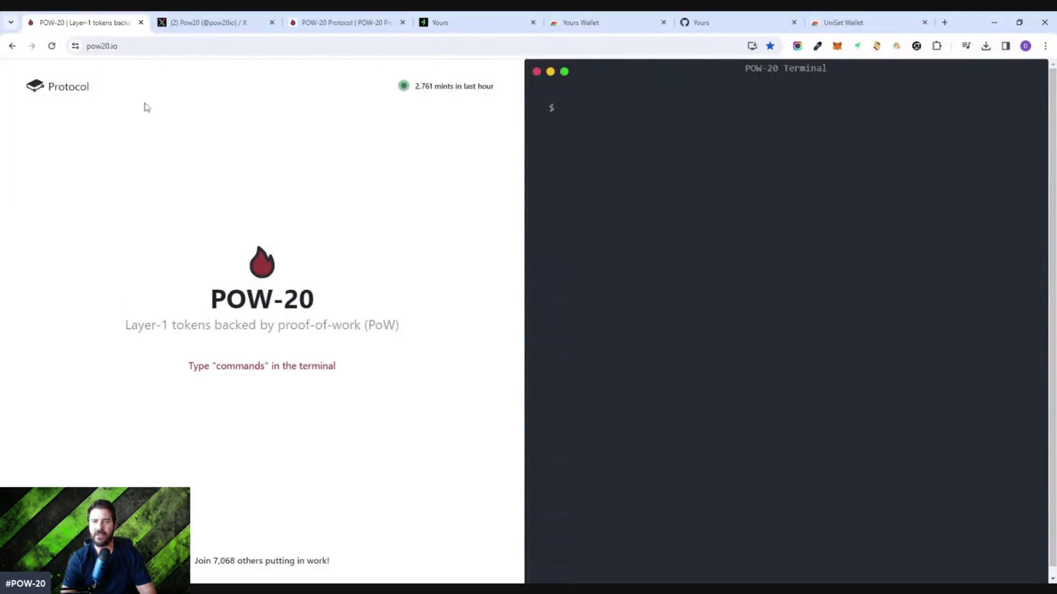
pyautogui.doubleClick(123, 45)
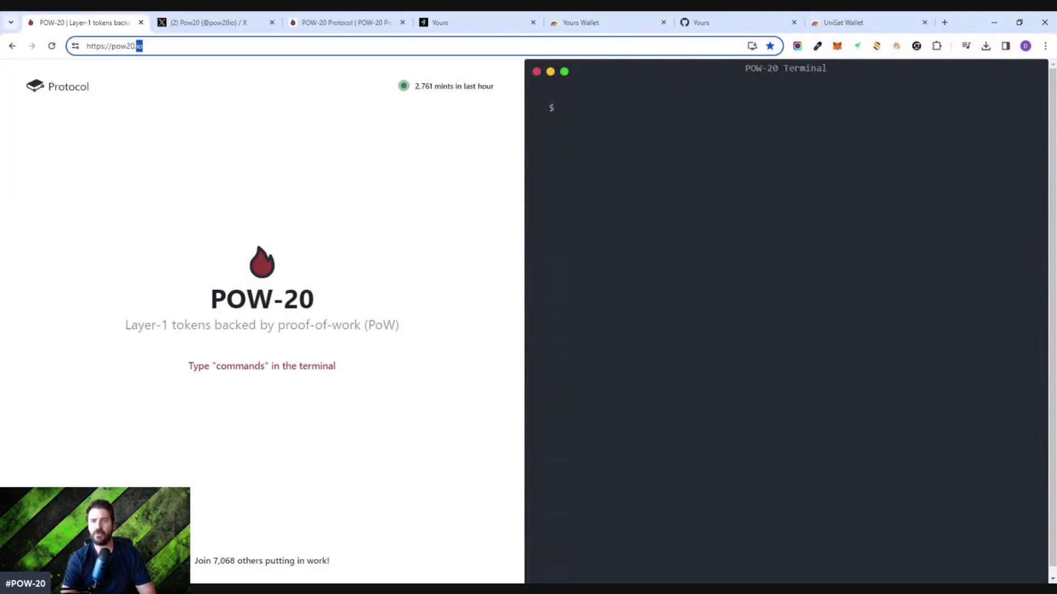
pyautogui.moveTo(142, 46); pyautogui.dragTo(88, 46)
pyautogui.click(203, 122)
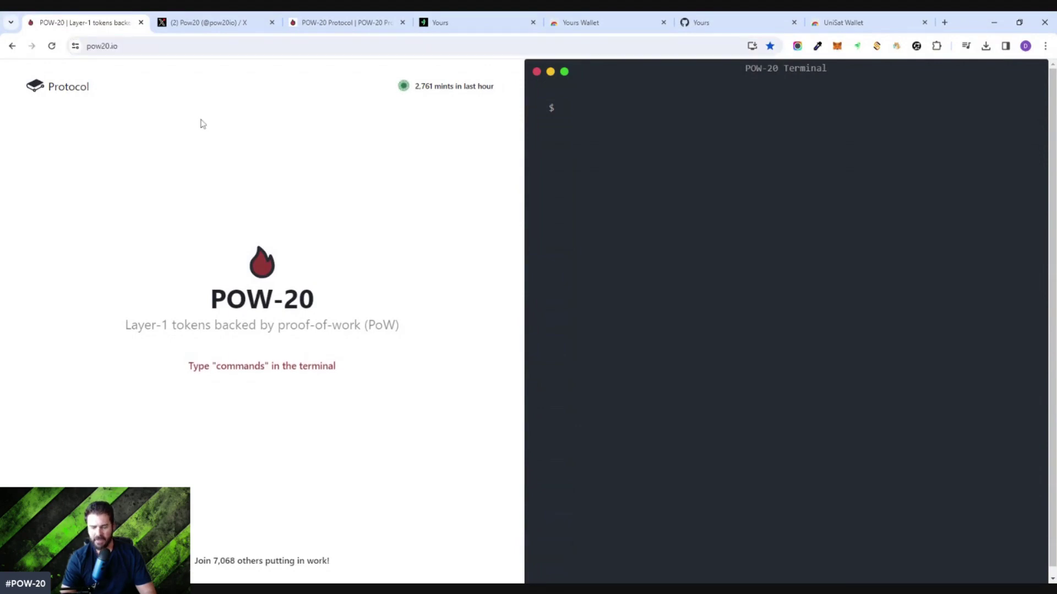
# Step: In full-screen, run 'commands' to list Connecting, Core Operations and Tools commands
pyautogui.press('F11')
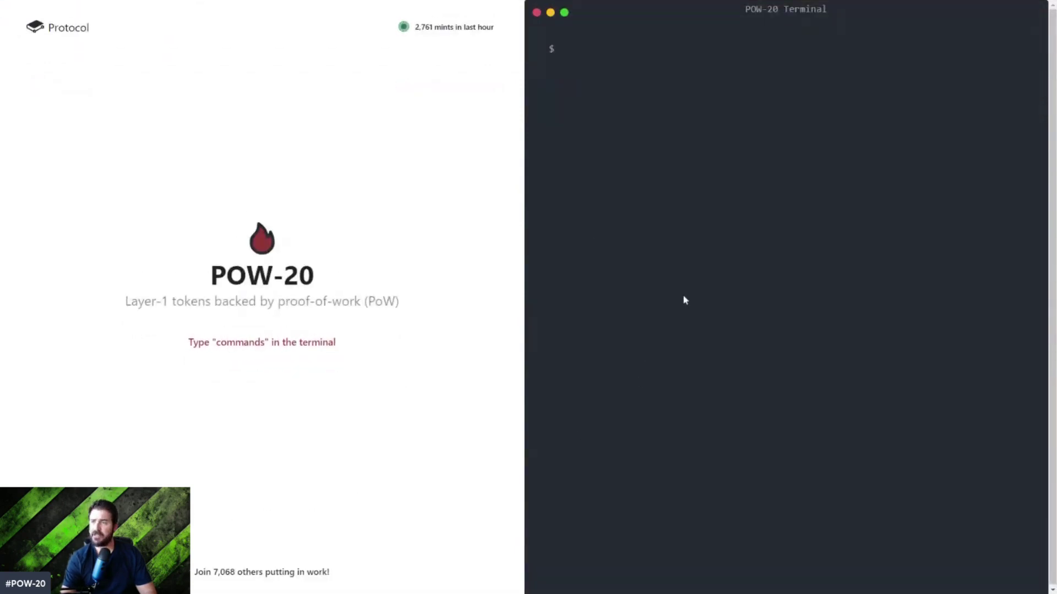
pyautogui.write('commands')
pyautogui.press('Return')
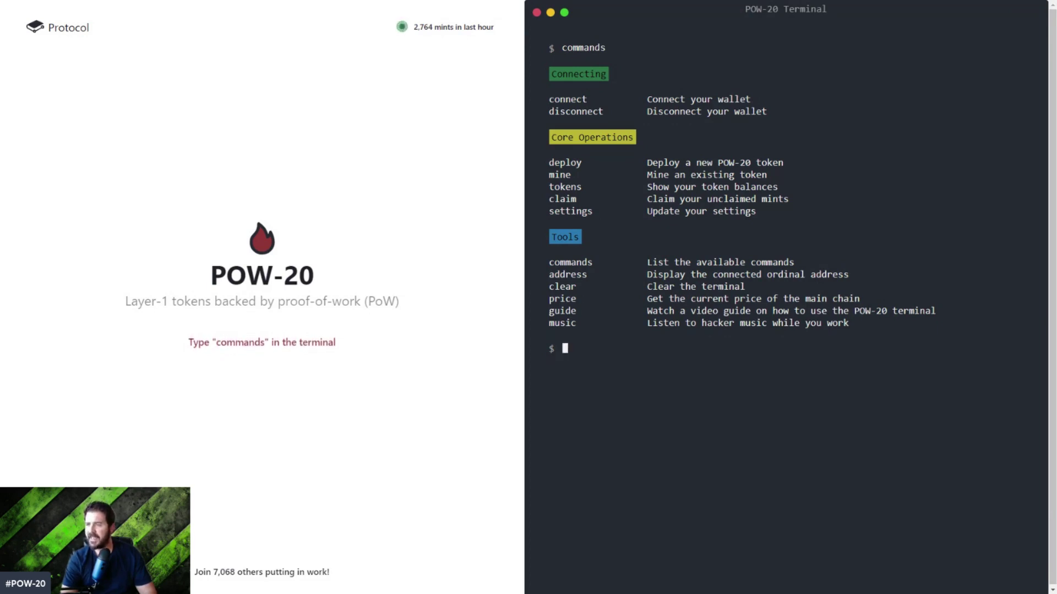
# Step: Run 'connect' to see wallet options, then 'connect wallet=panda' to link the panda wallet
pyautogui.write('connect')
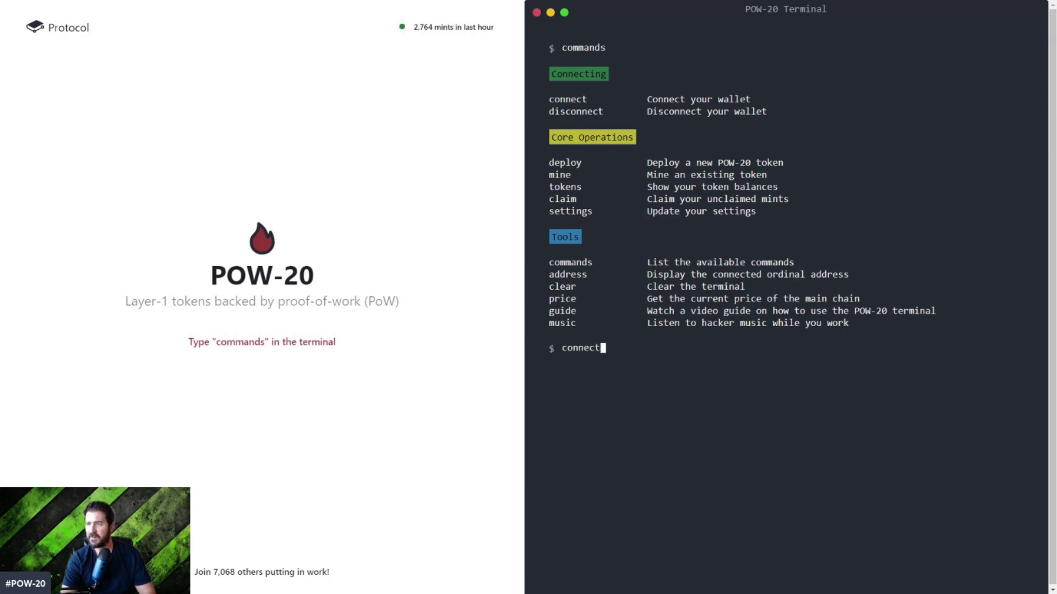
pyautogui.press('Return')
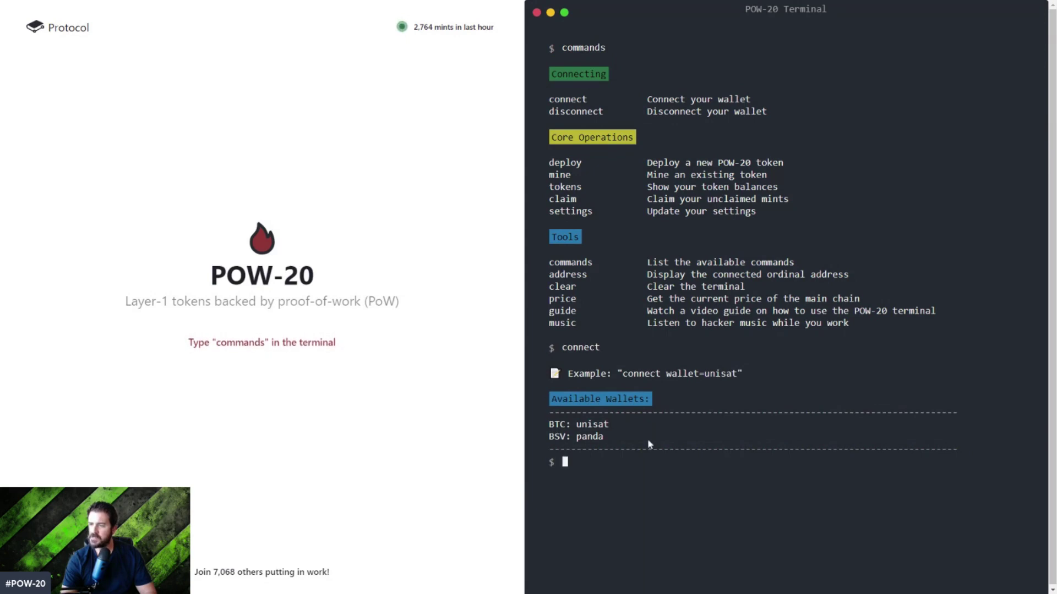
pyautogui.write('connect wallet')
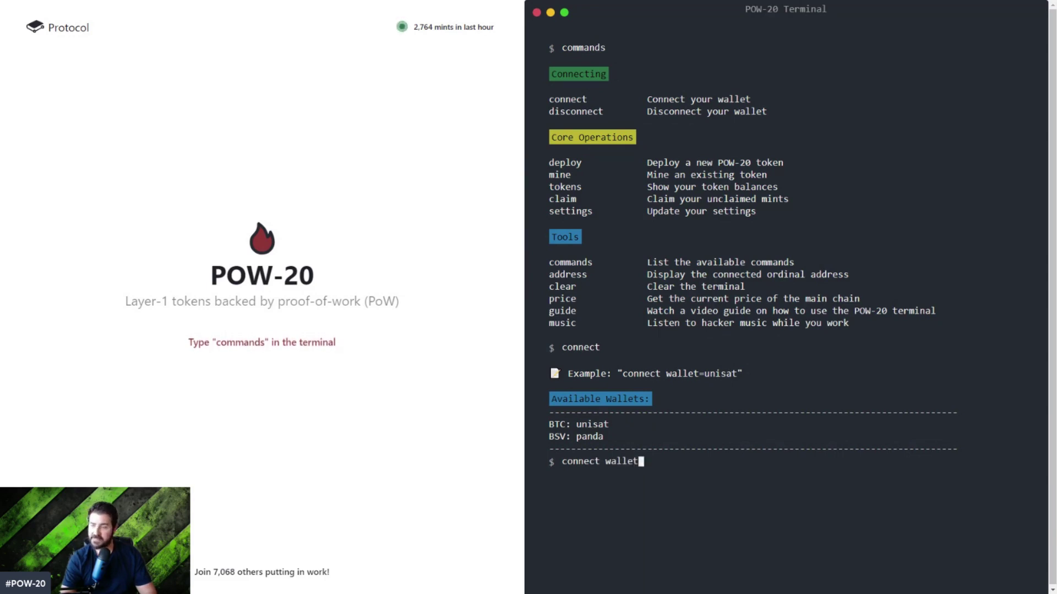
pyautogui.write('=')
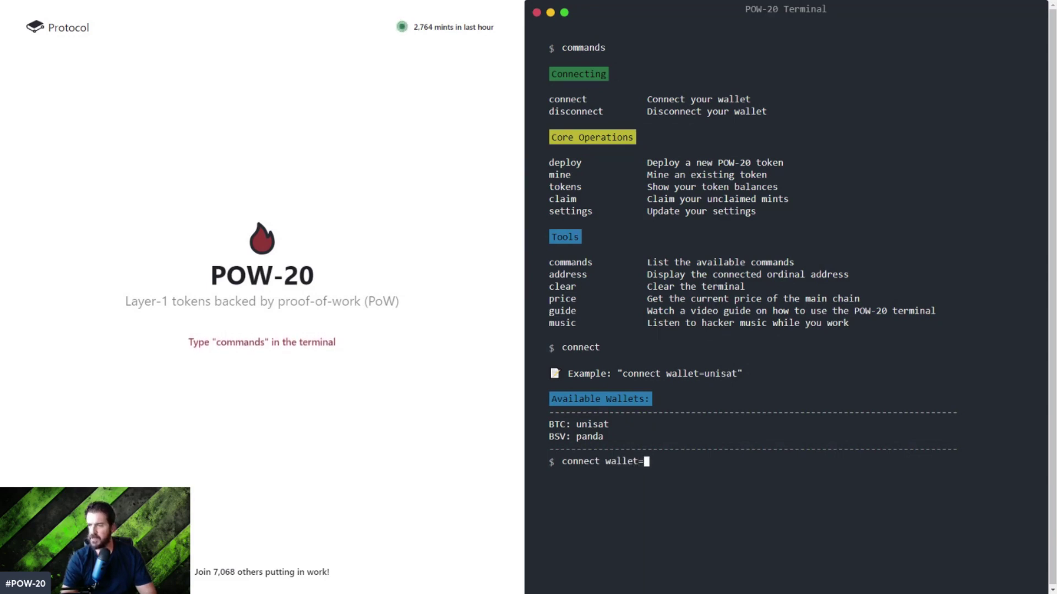
pyautogui.write('panda')
pyautogui.press('Return')
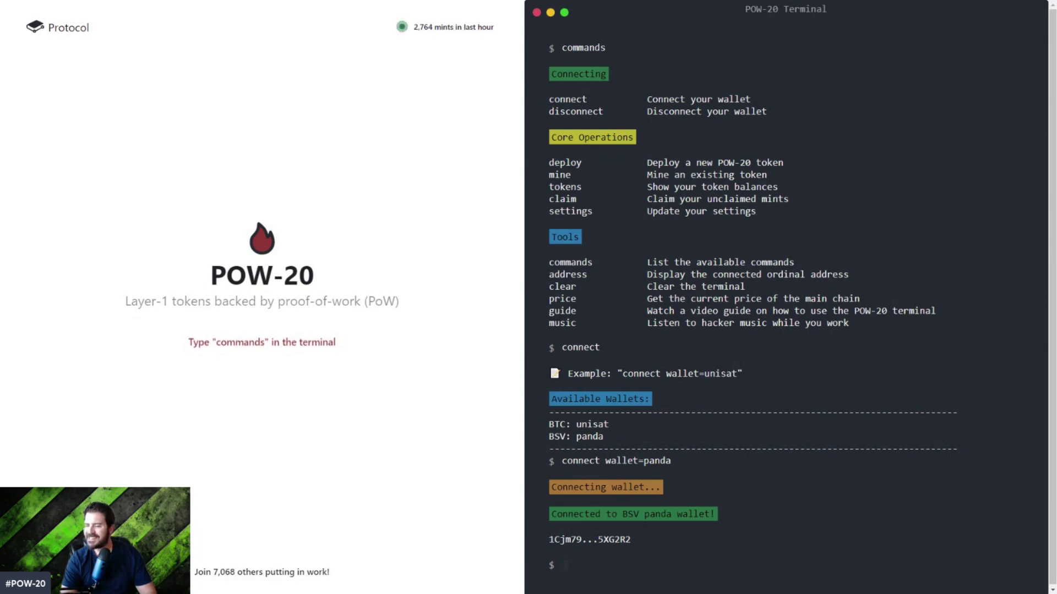
# Step: Run 'mine' and scroll the token table to inspect state, supply, reward, difficulty and percent mined
pyautogui.write('mine')
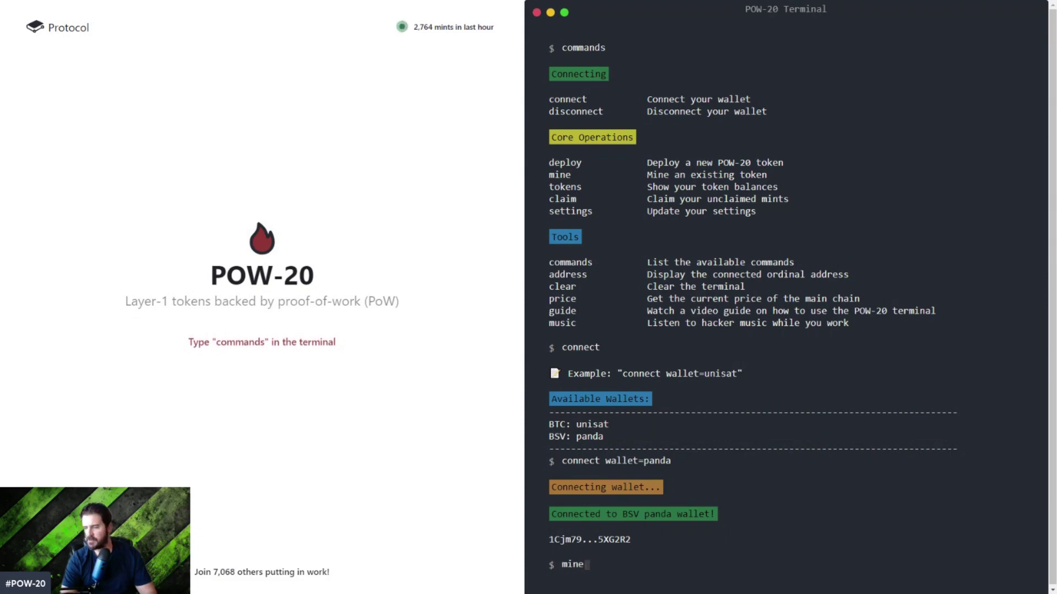
pyautogui.press('Return')
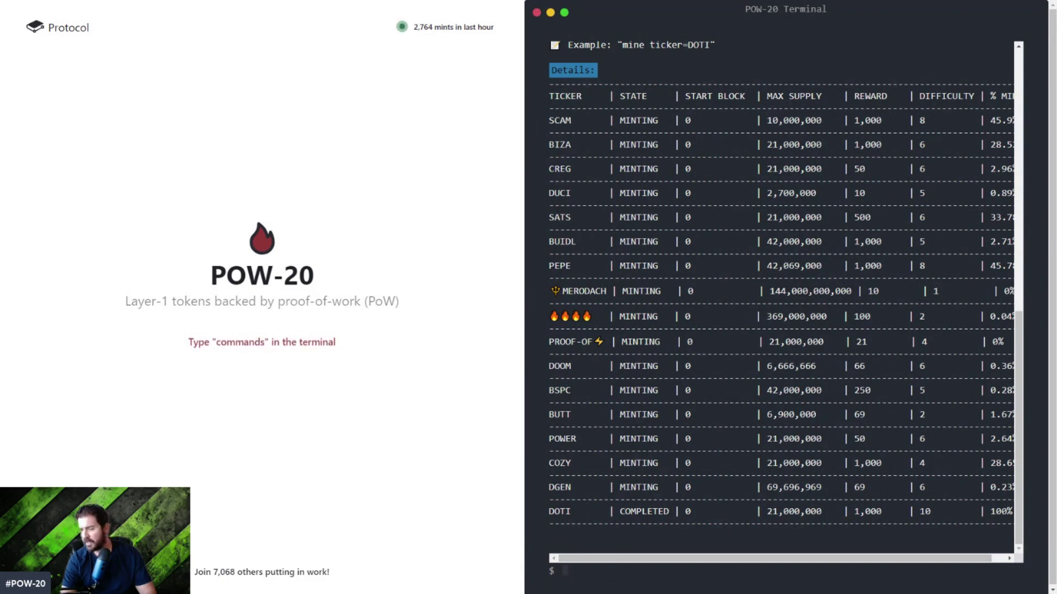
pyautogui.moveTo(592, 557); pyautogui.dragTo(621, 558)
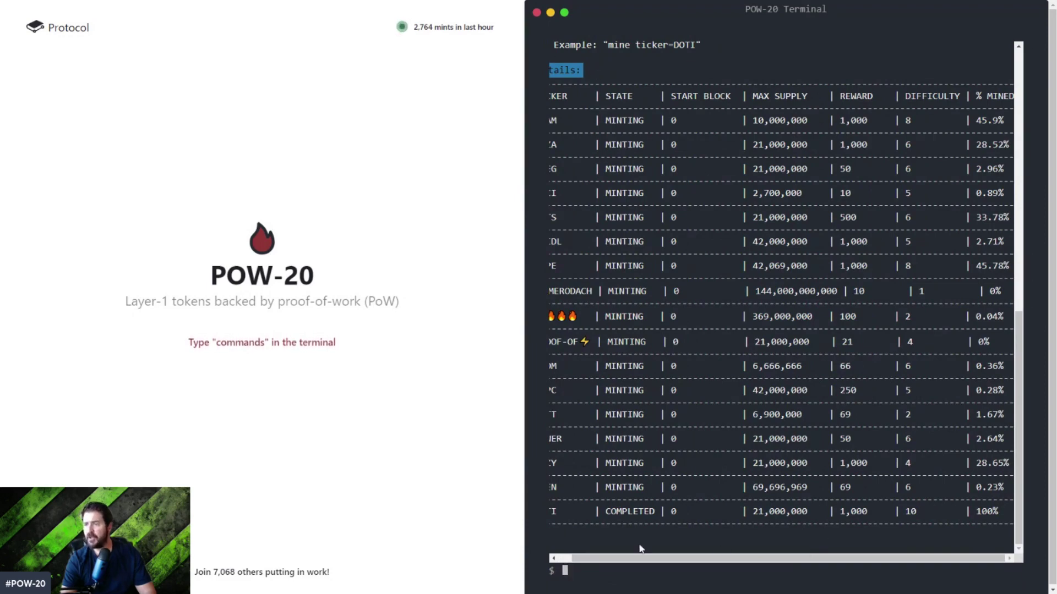
pyautogui.moveTo(641, 561); pyautogui.dragTo(565, 559)
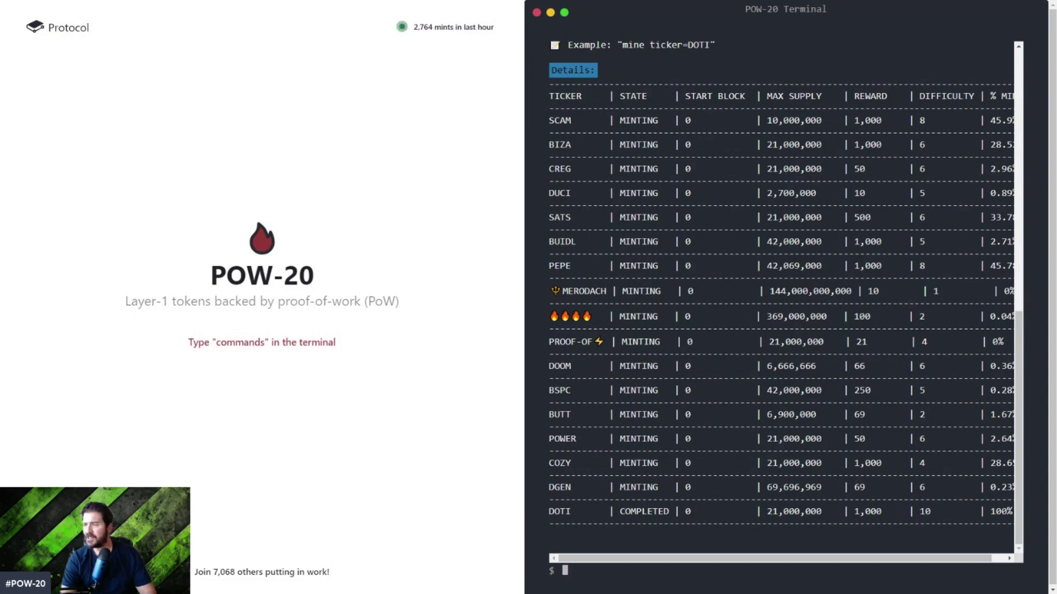
pyautogui.moveTo(688, 559); pyautogui.dragTo(787, 562)
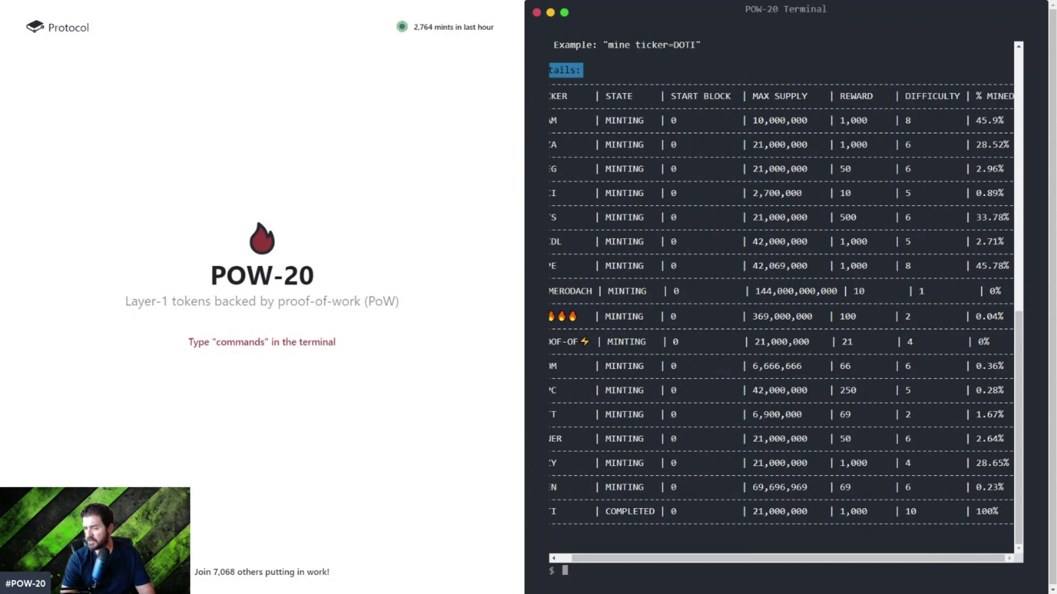
pyautogui.hscroll(-1, 781, 308)
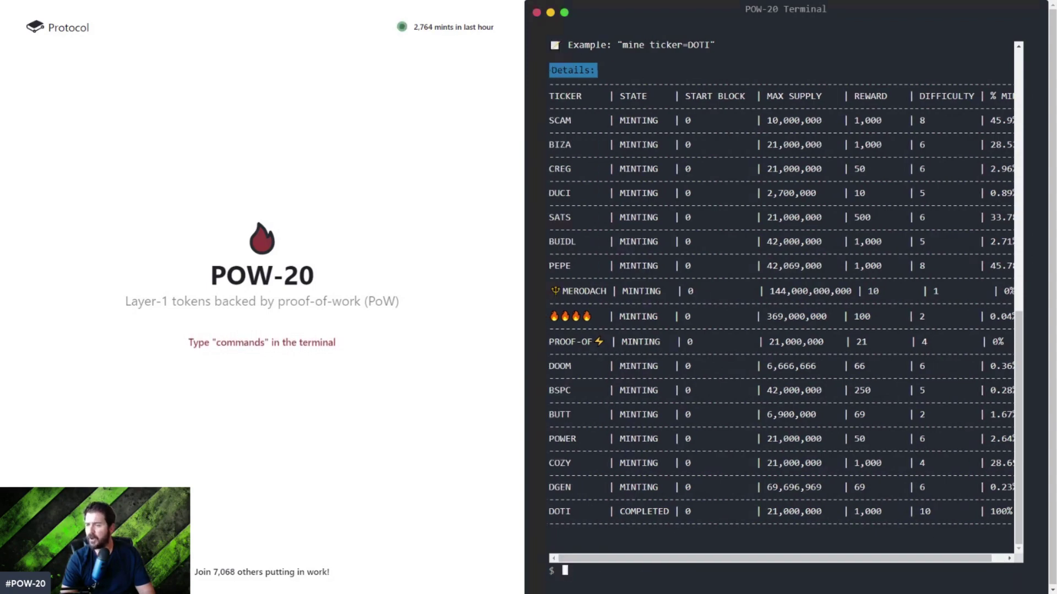
pyautogui.scroll(4, 641, 308)
pyautogui.scroll(-4, 641, 308)
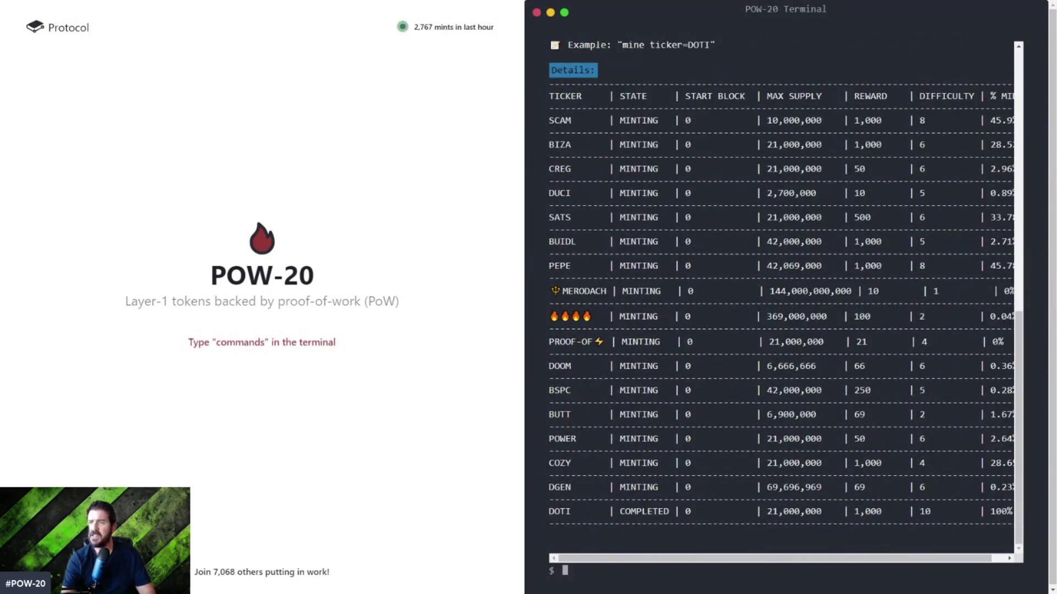
pyautogui.scroll(2, 620, 182)
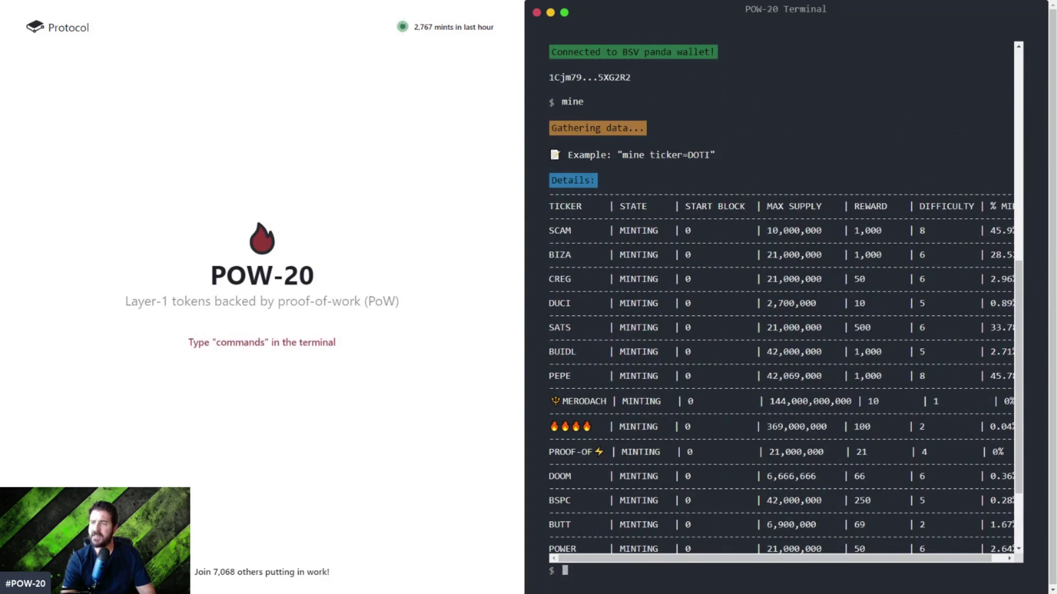
pyautogui.scroll(-2, 781, 309)
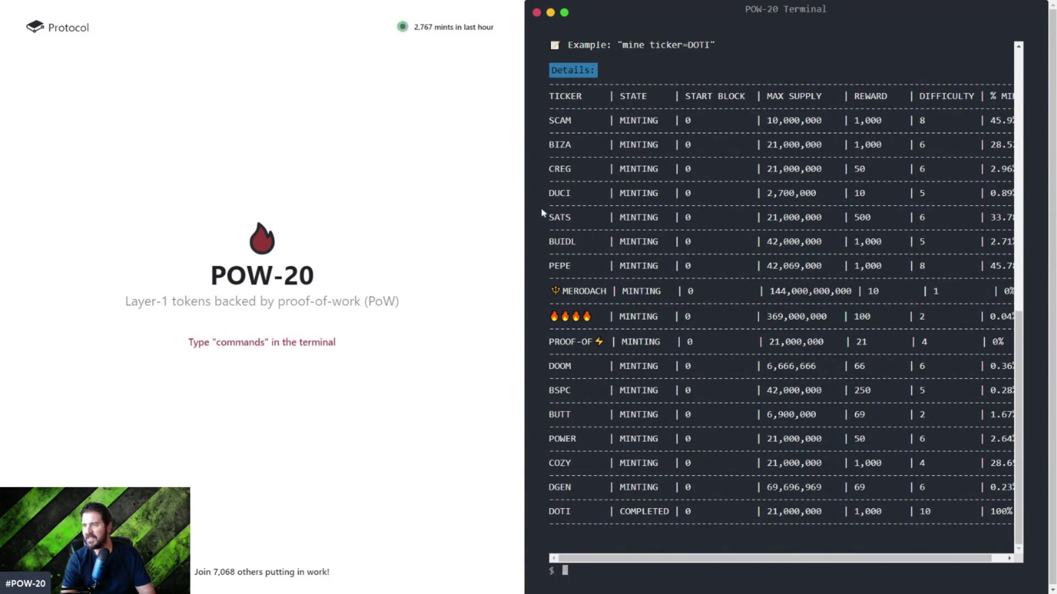
# Step: Run 'mine ticker=butt' to start mining the BUTT token
pyautogui.write('mine')
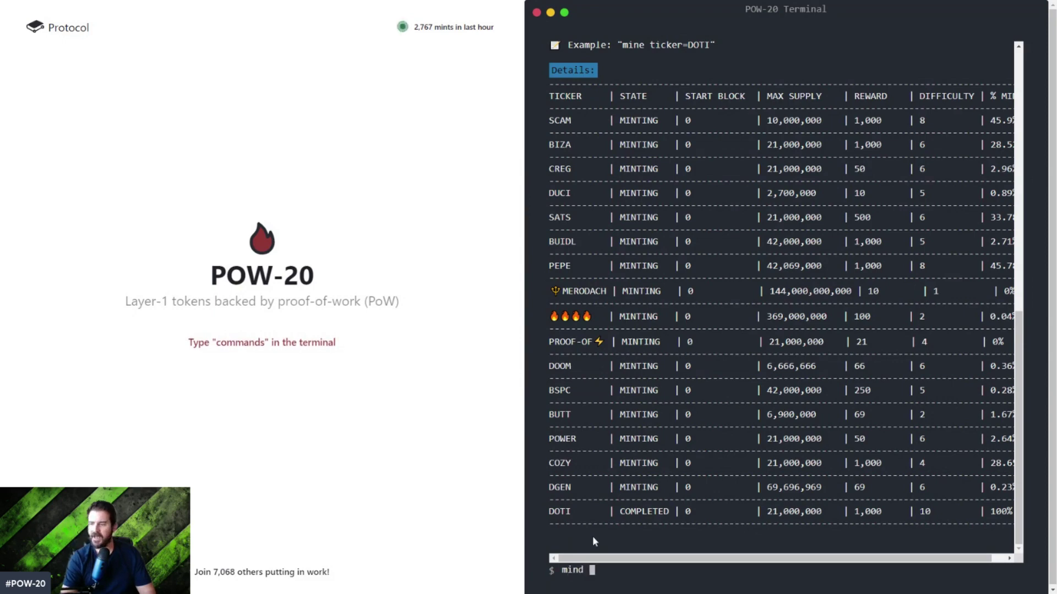
pyautogui.press('BackSpace')
pyautogui.press('BackSpace')
pyautogui.write('e to')
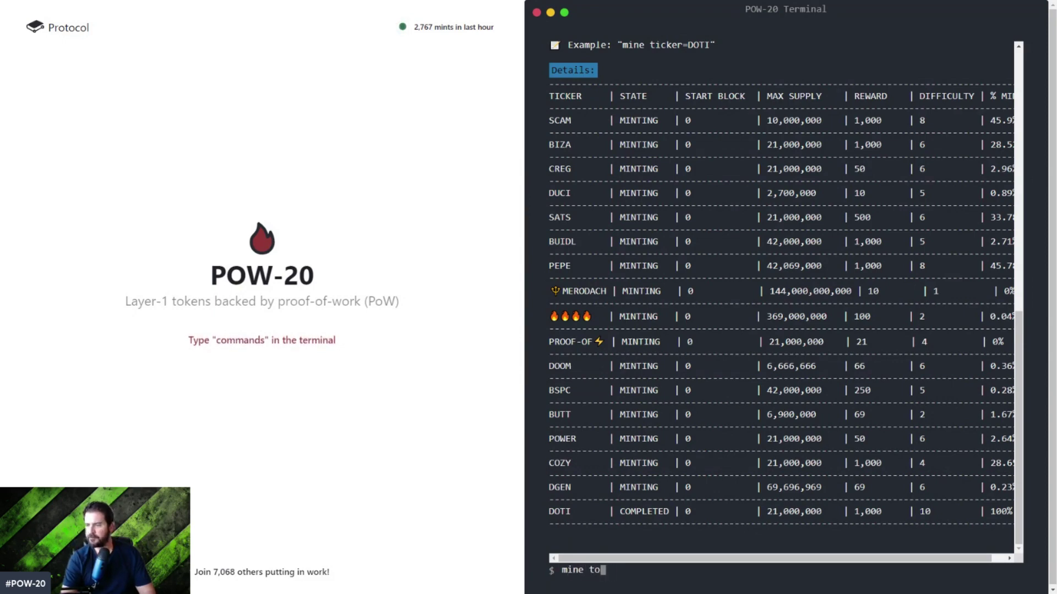
pyautogui.press('BackSpace')
pyautogui.write('icker')
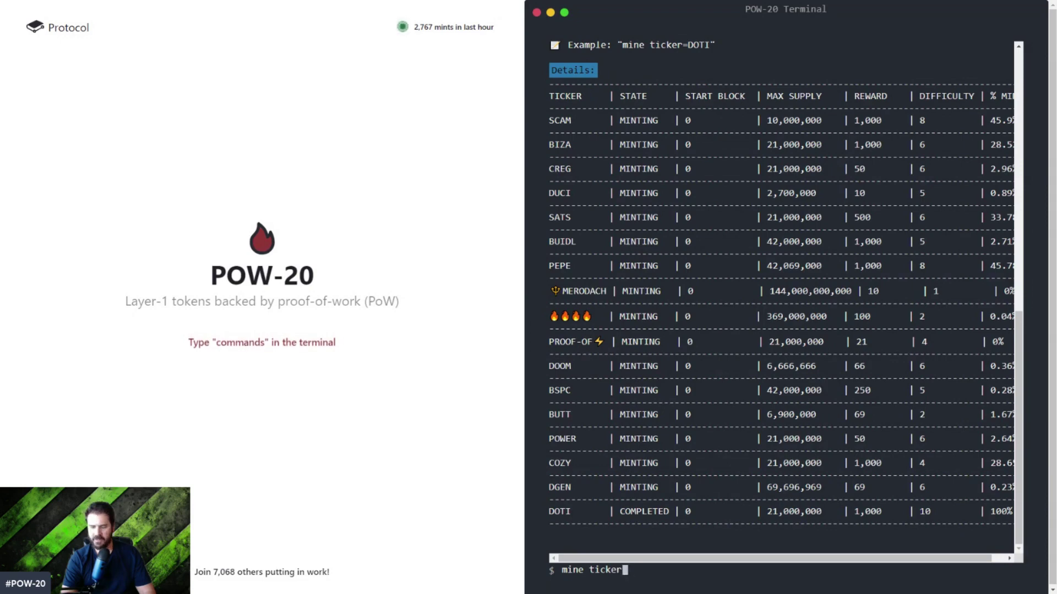
pyautogui.write('=butt')
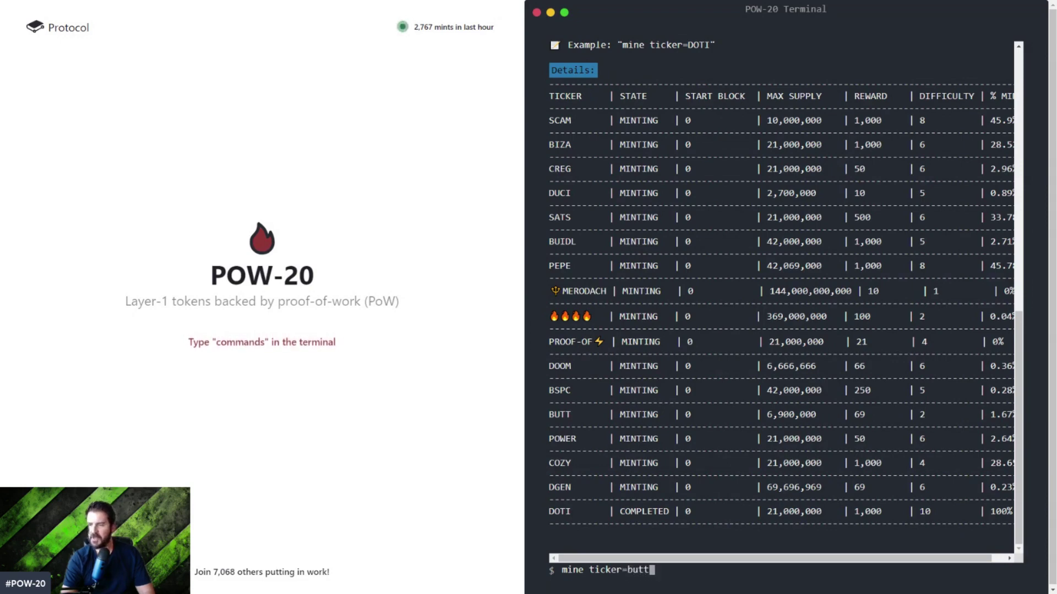
pyautogui.press('Return')
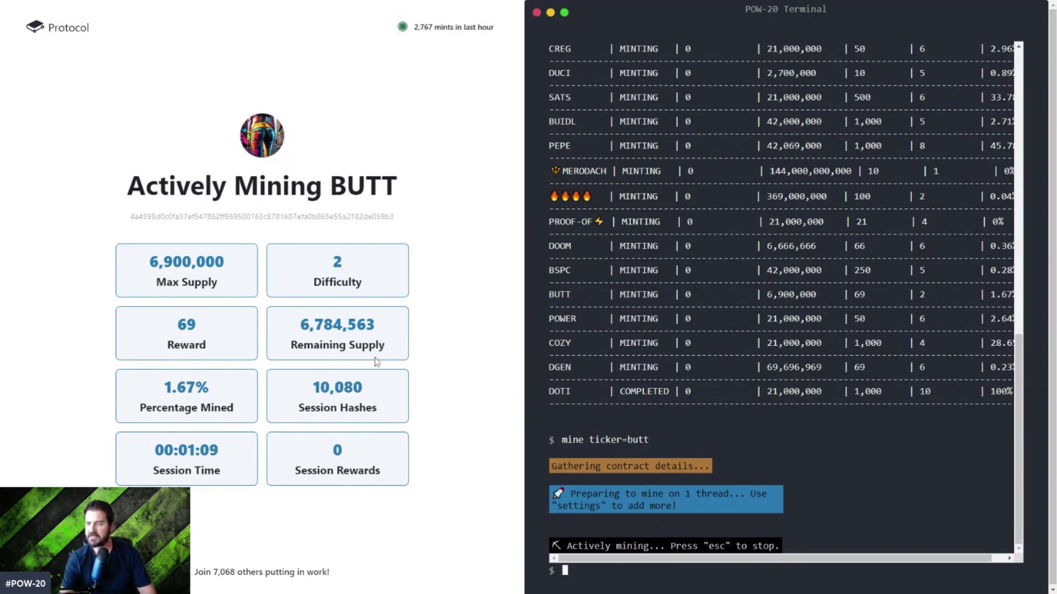
# Step: Stop mining BUTT with Esc and list the terminal commands again
pyautogui.press('Escape')
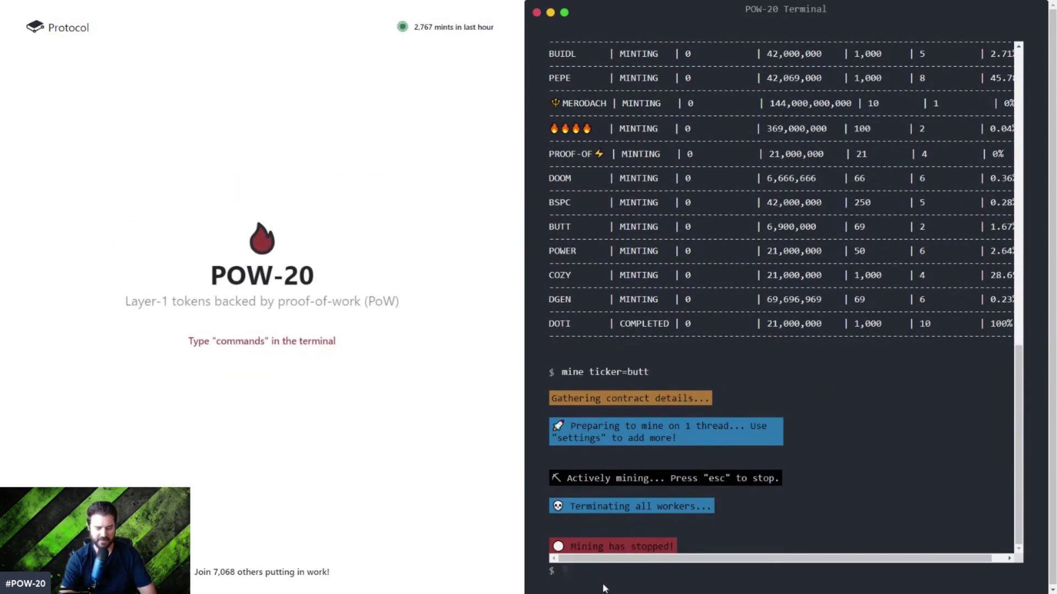
pyautogui.write('commands')
pyautogui.press('Return')
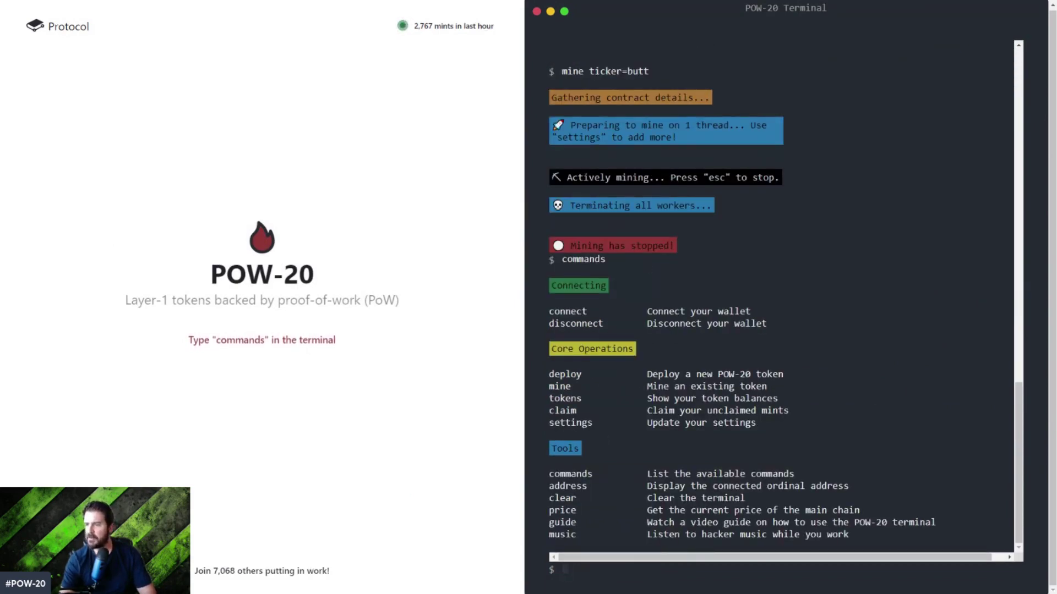
# Step: Run 'tokens' to get its usage hint suggesting ticker=DOTI or the -all flag
pyautogui.write('tokens')
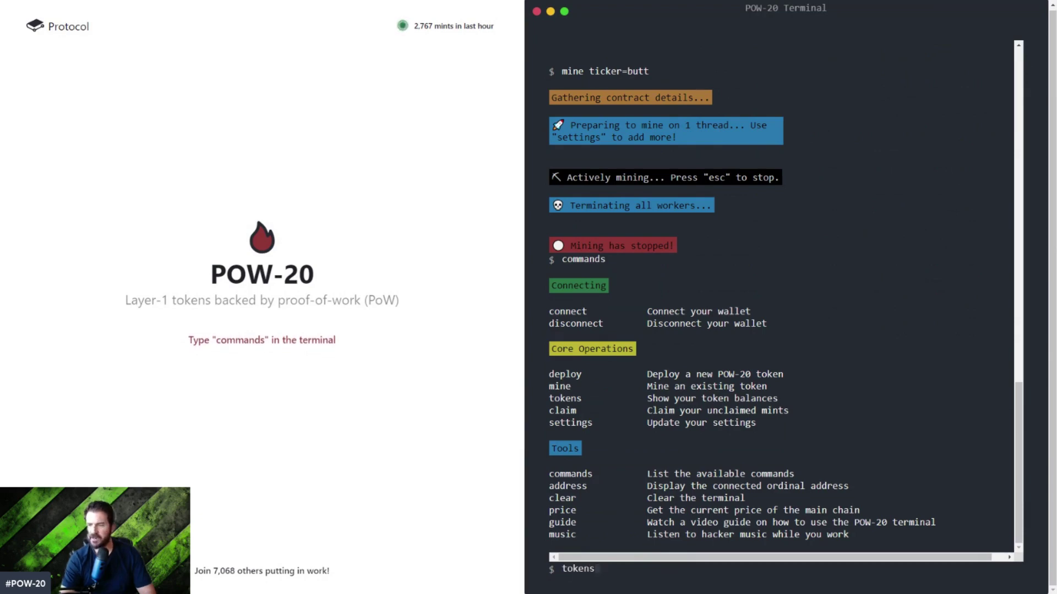
pyautogui.press('Return')
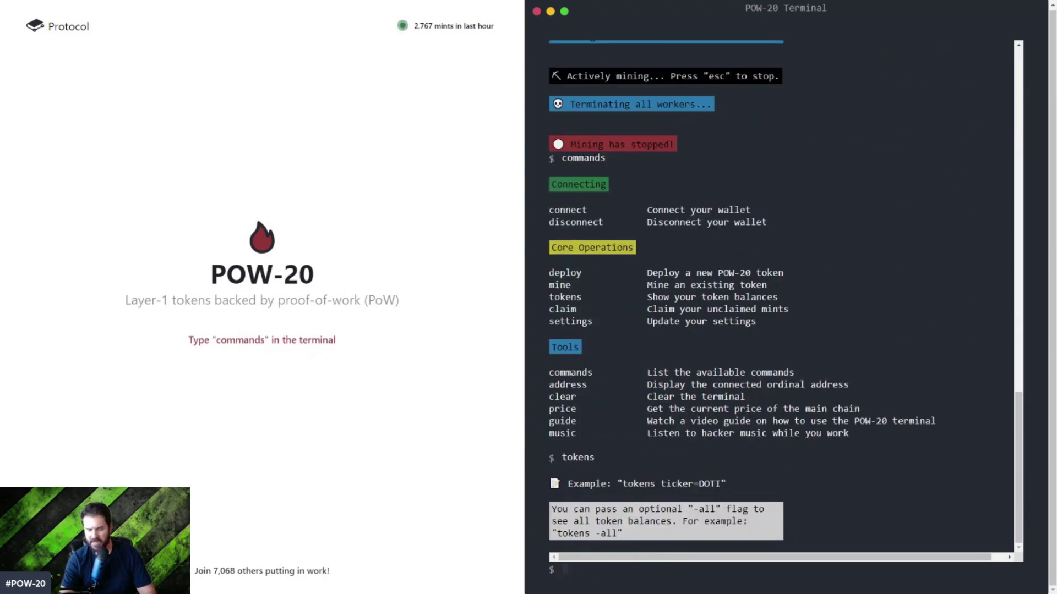
pyautogui.write('tokens')
pyautogui.press('BackSpace')
pyautogui.press('BackSpace')
pyautogui.press('BackSpace')
pyautogui.press('BackSpace')
pyautogui.press('BackSpace')
pyautogui.press('BackSpace')
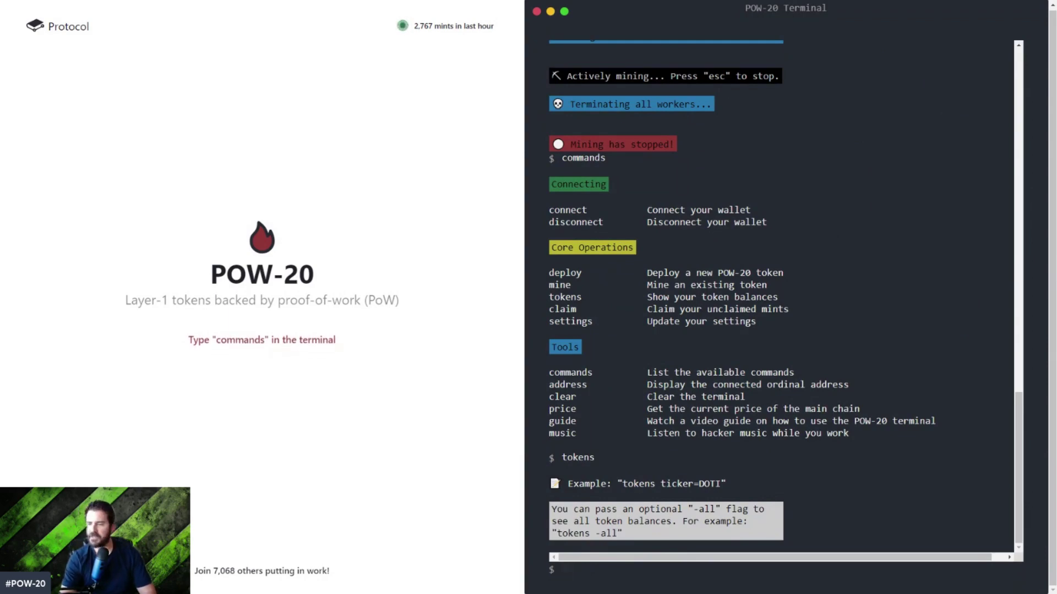
# Step: Start a new token deploy with the ticker GROK
pyautogui.write('deply')
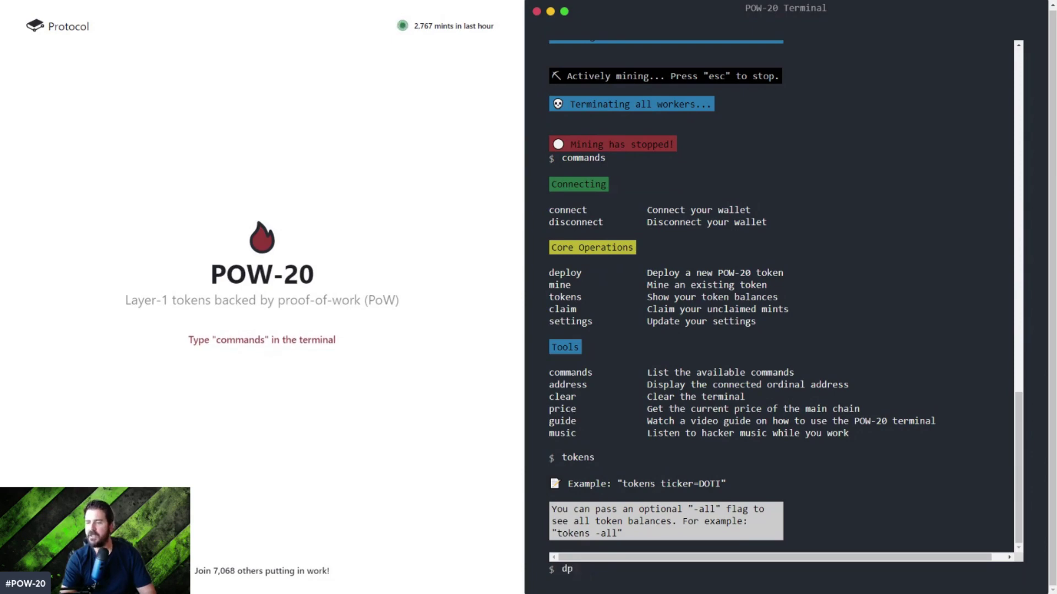
pyautogui.press('BackSpace')
pyautogui.write('oy')
pyautogui.press('Return')
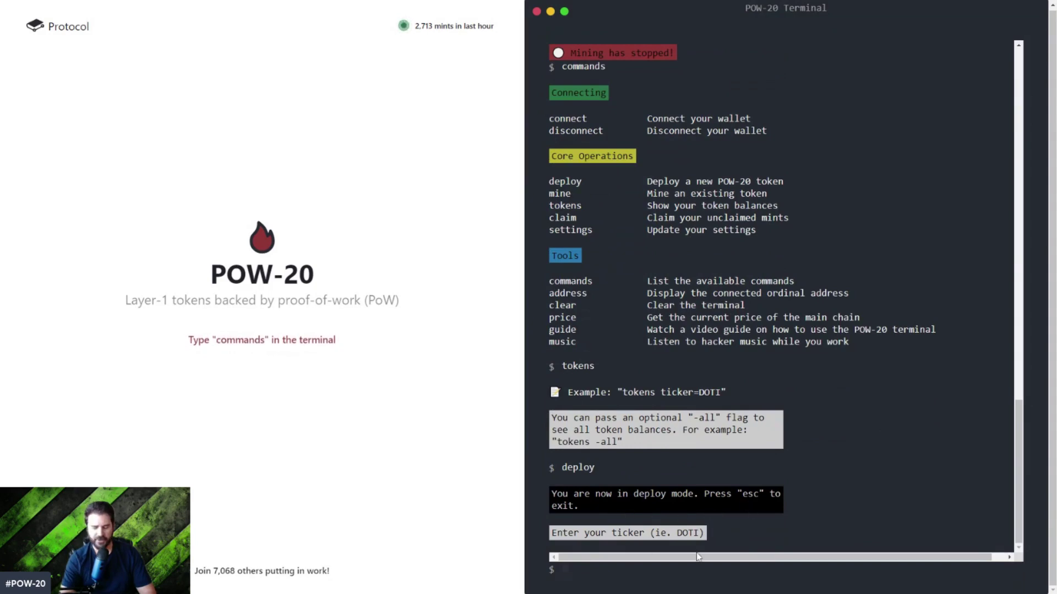
pyautogui.write('GROK')
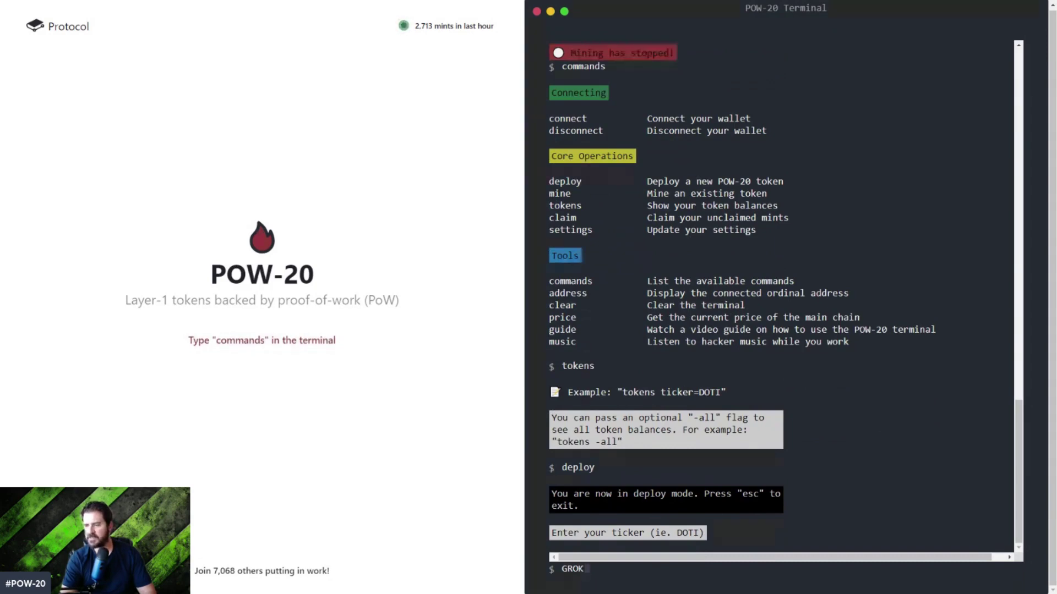
pyautogui.press('Return')
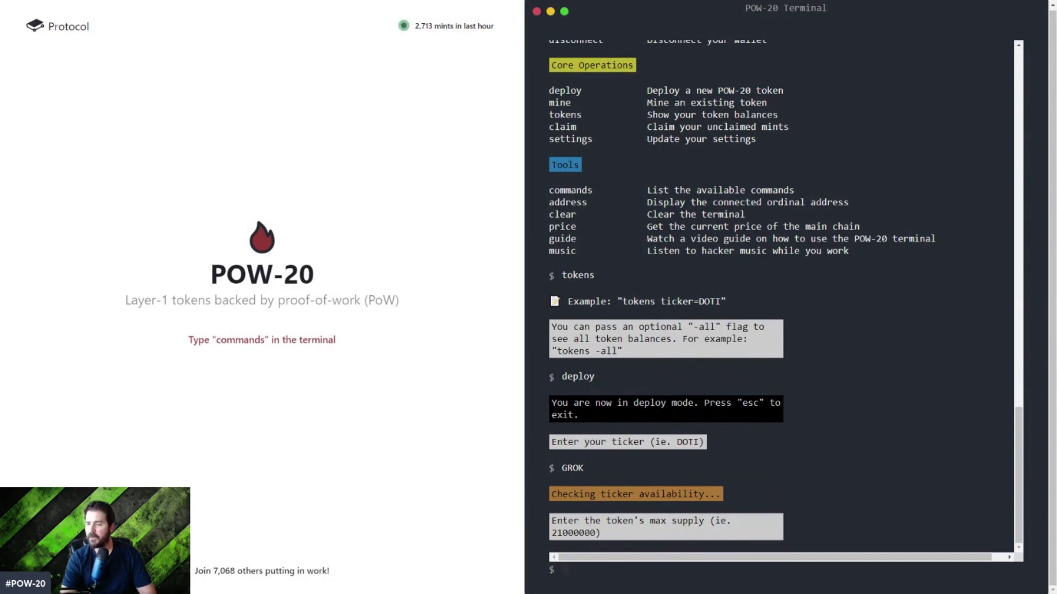
# Step: Enter max supply 21000000, decimals 15, difficulty 2 and mint reward 1000
pyautogui.write('21')
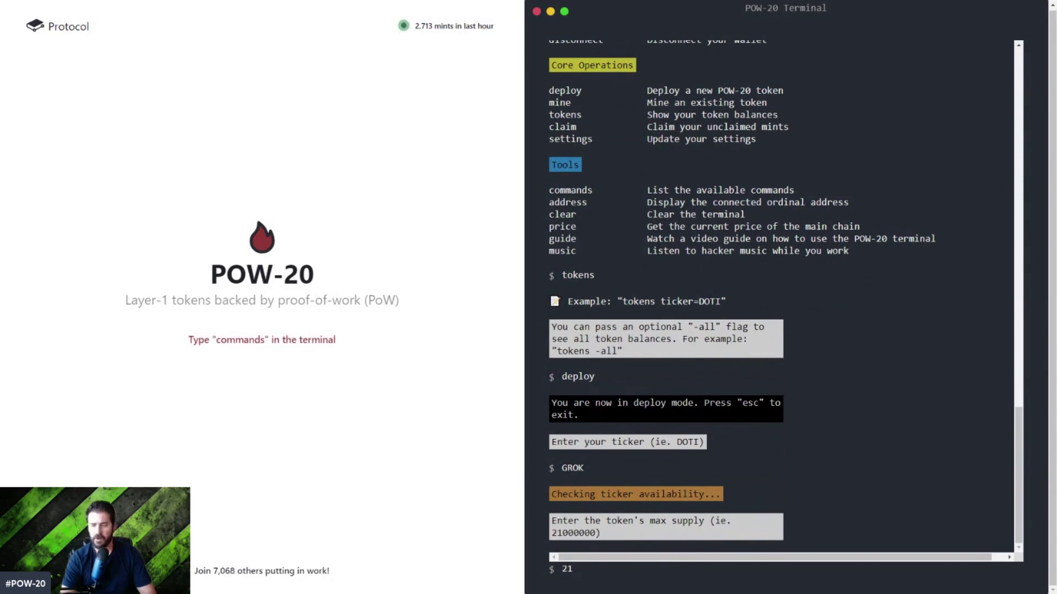
pyautogui.write('000000')
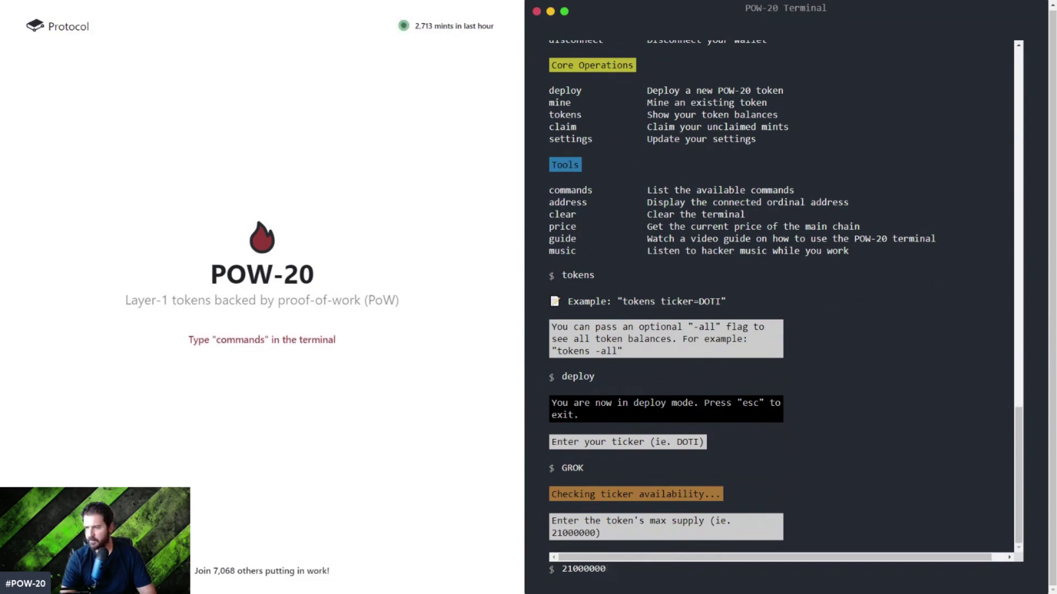
pyautogui.press('Return')
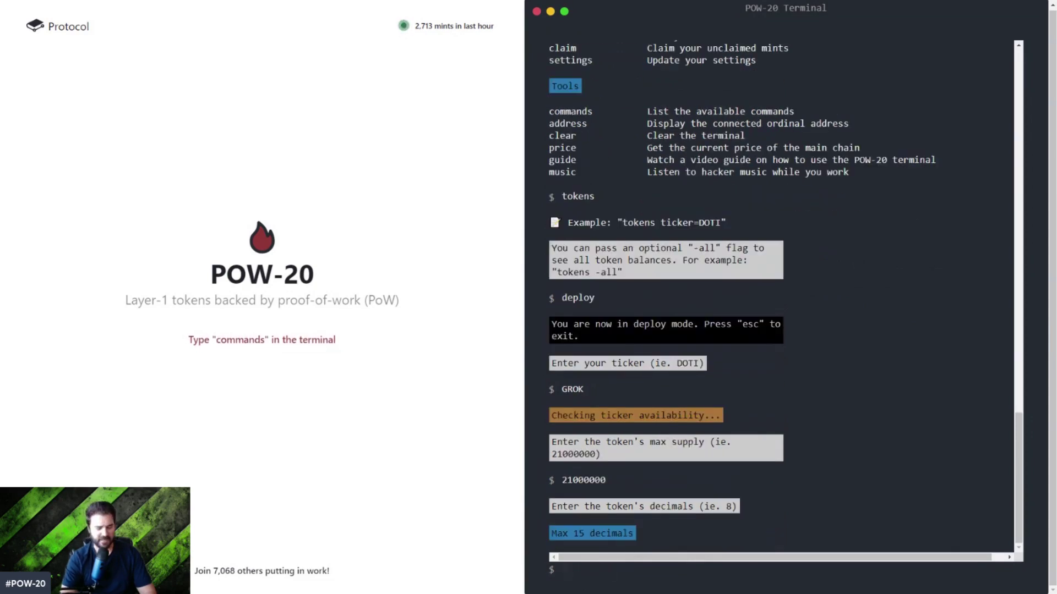
pyautogui.press('Return')
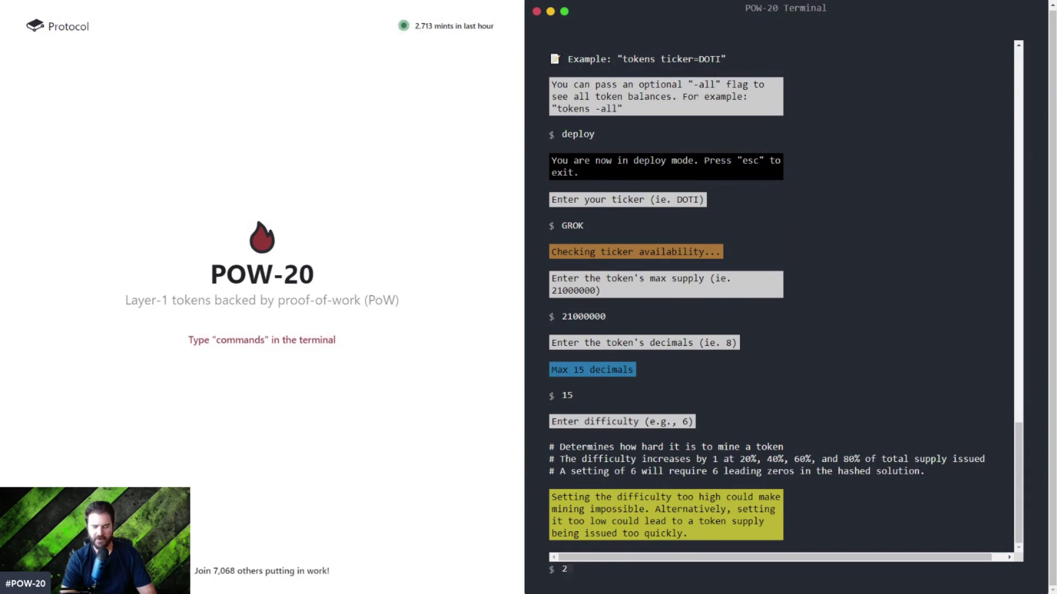
pyautogui.press('Return')
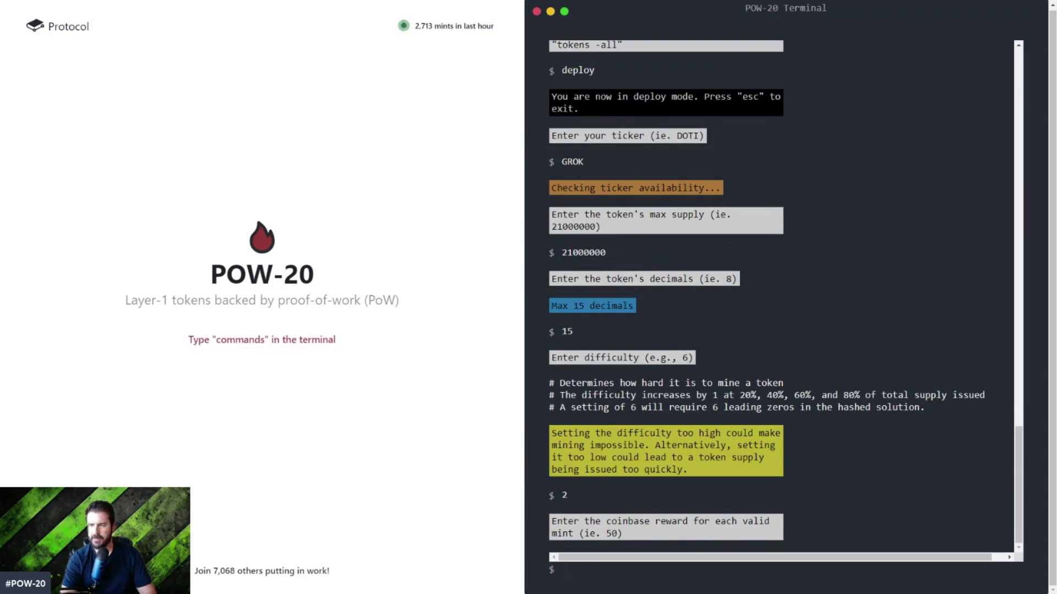
pyautogui.write('1000')
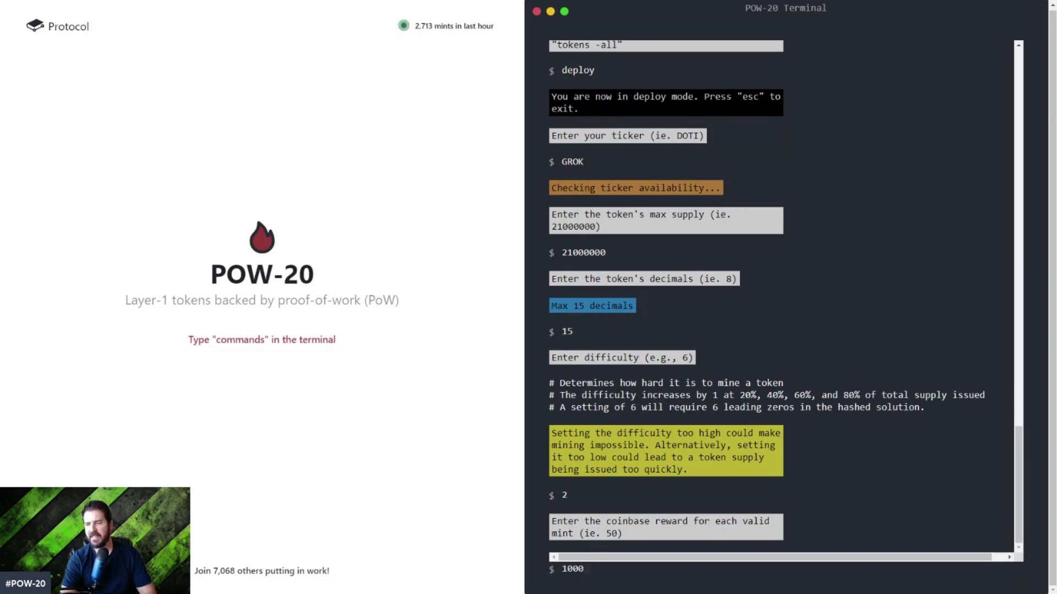
pyautogui.press('Return')
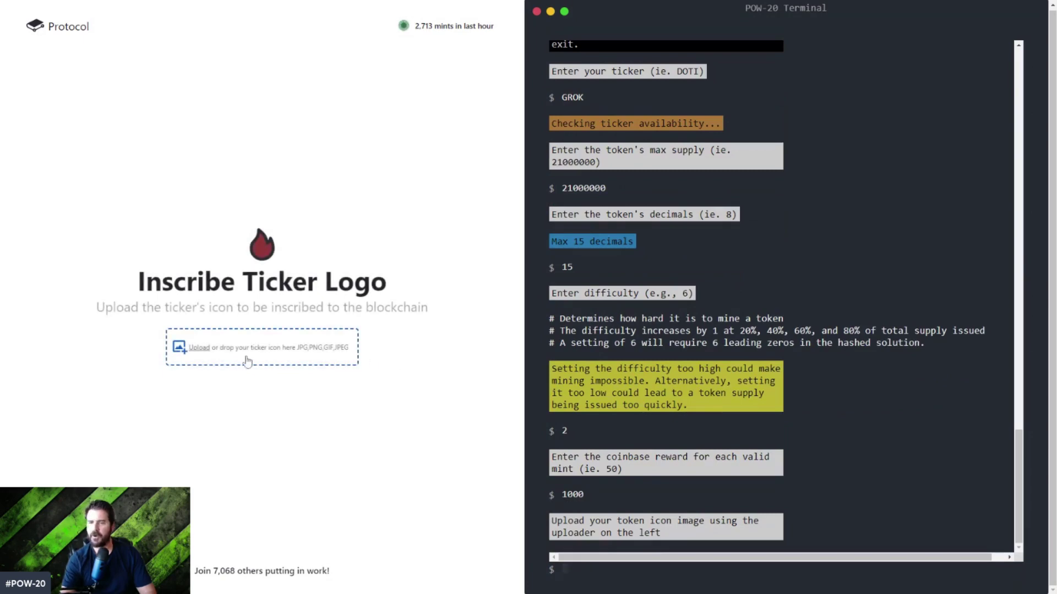
# Step: Upload the PNG icon image as the GROK ticker logo
pyautogui.click(198, 356)
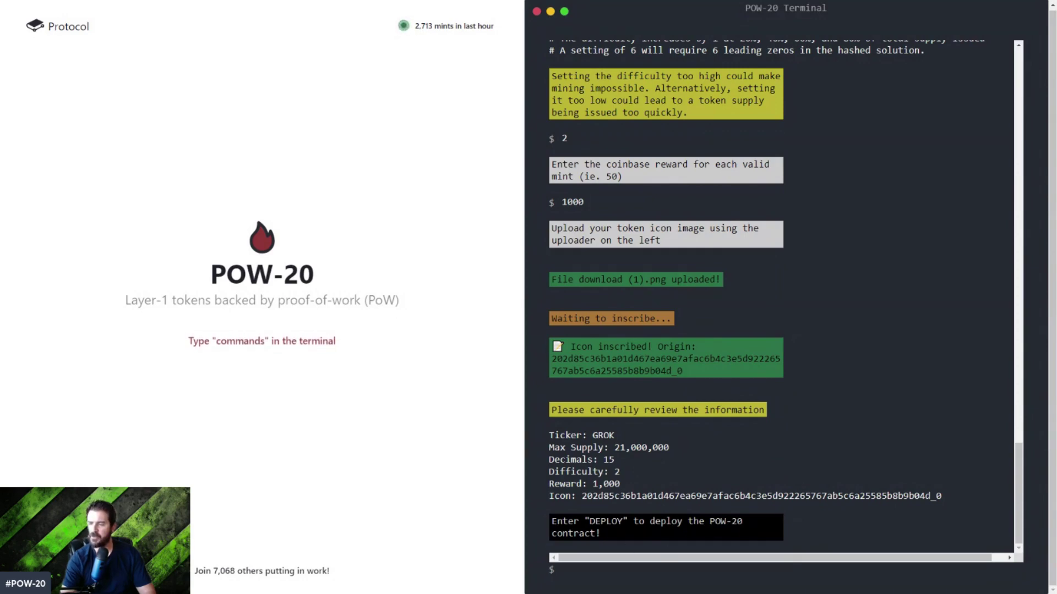
# Step: Run DEPLOY for the GROK contract and read the resulting deployment error
pyautogui.click(573, 570)
pyautogui.write('DEPLOY')
pyautogui.press('Return')
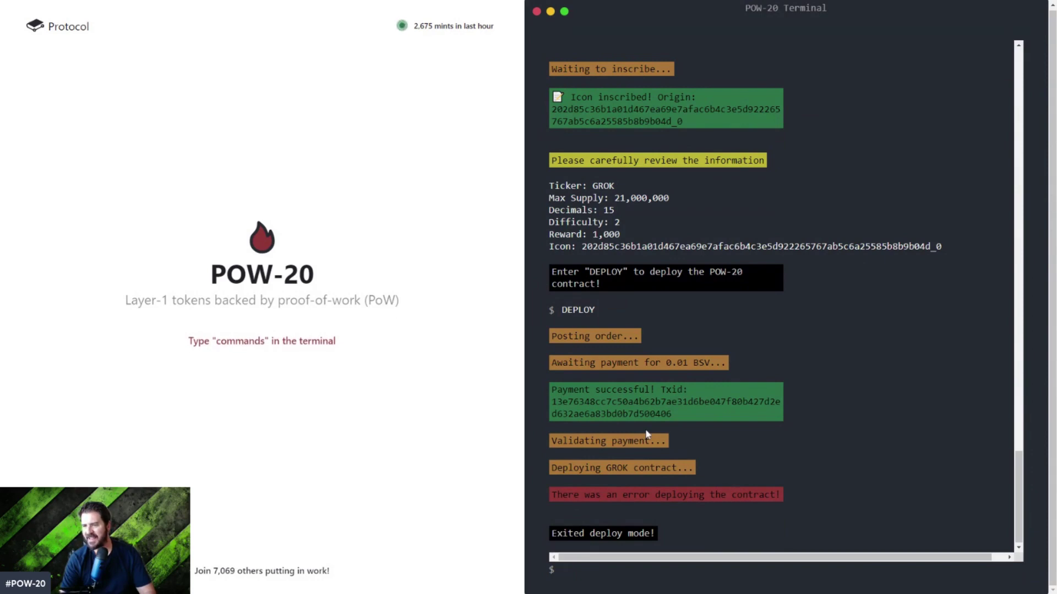
pyautogui.scroll(4, 647, 435)
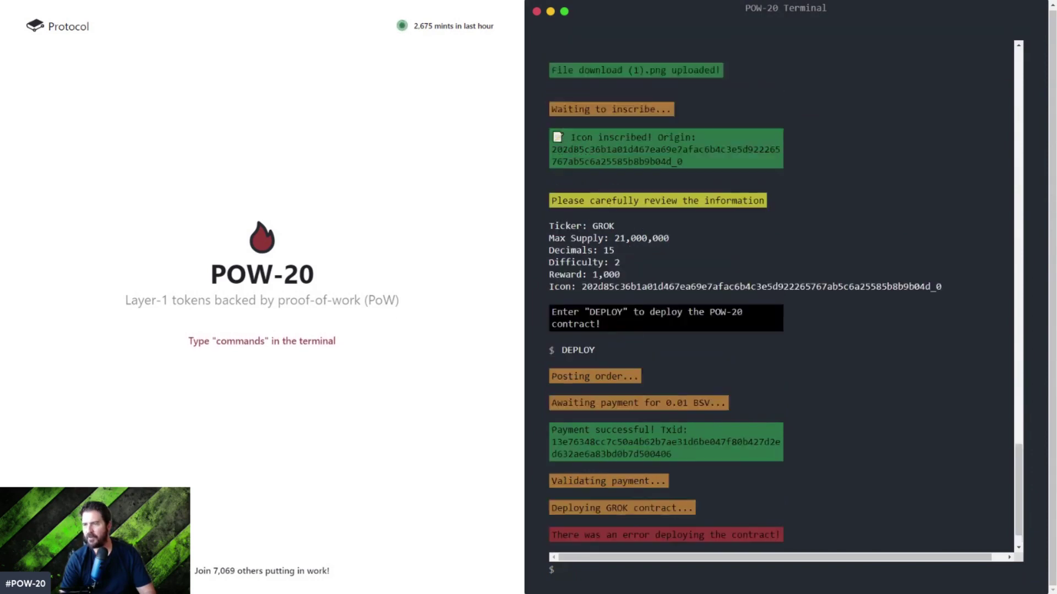
pyautogui.scroll(-3, 648, 434)
pyautogui.scroll(-1, 785, 314)
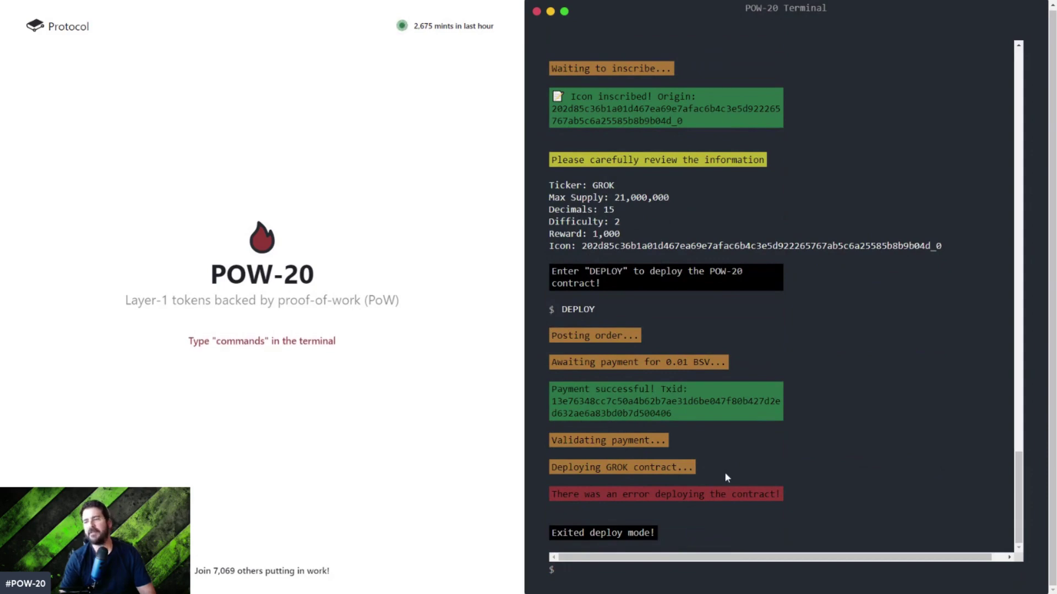
# Step: Show the table of mineable tokens with the mine command
pyautogui.write('mines')
pyautogui.press('Return')
pyautogui.write('m')
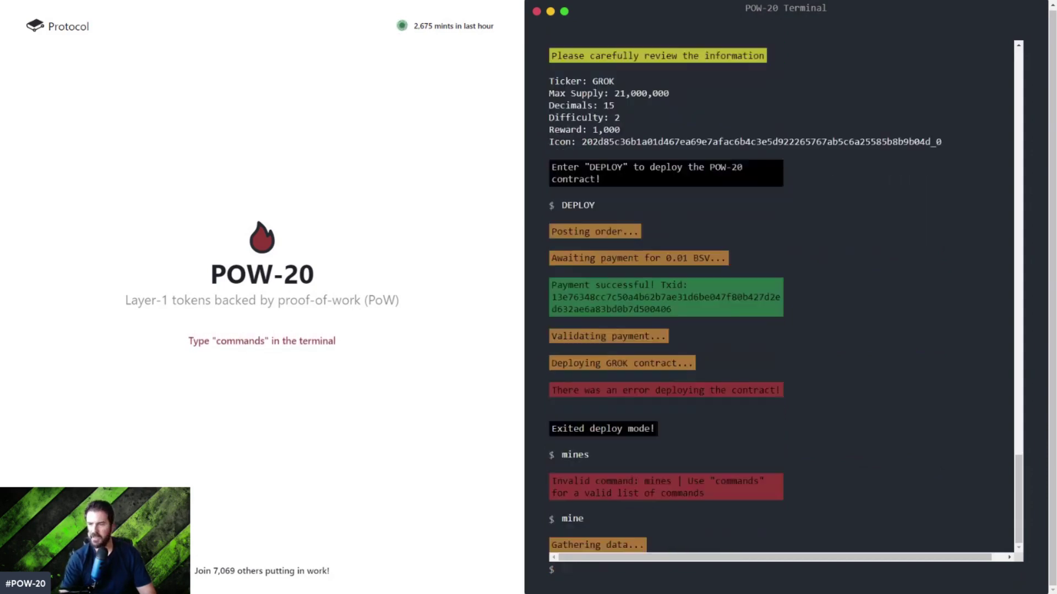
pyautogui.scroll(3, 784, 292)
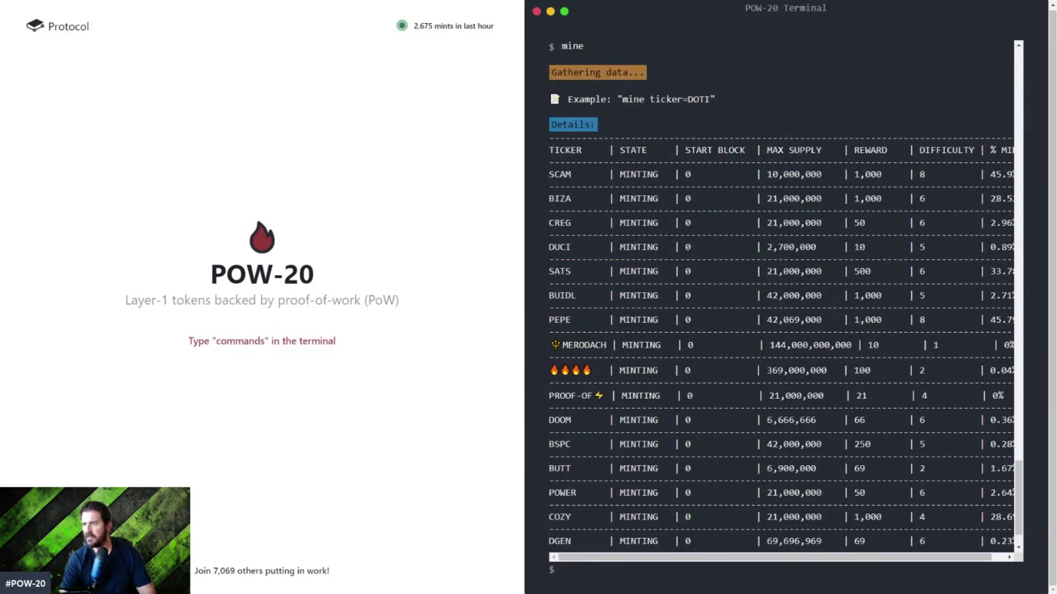
pyautogui.scroll(-3, 785, 296)
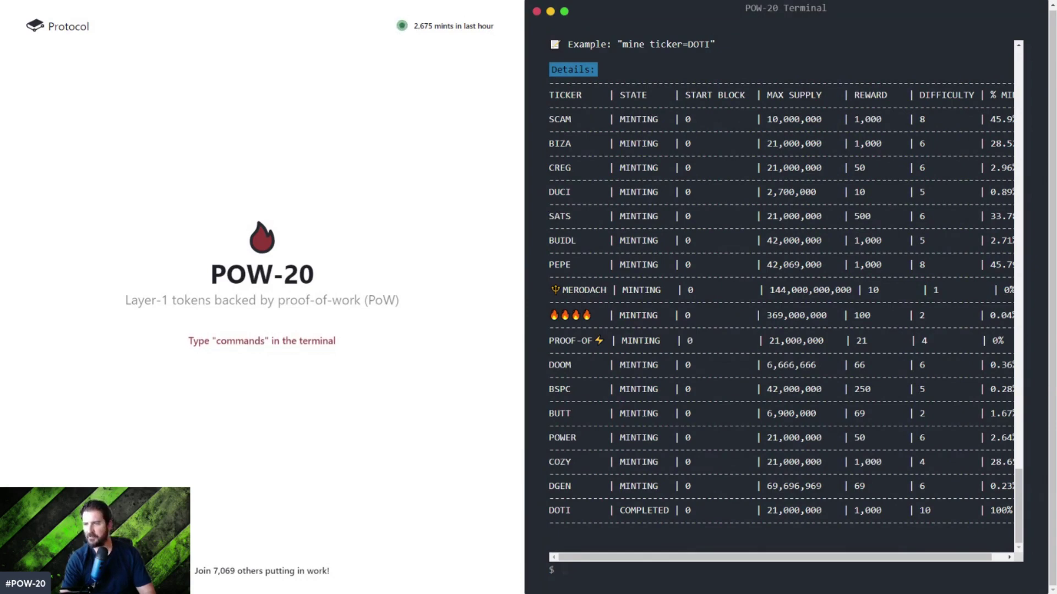
# Step: List the terminal commands, then run claim, which says claiming isn't needed for BSV
pyautogui.write('commands')
pyautogui.press('Return')
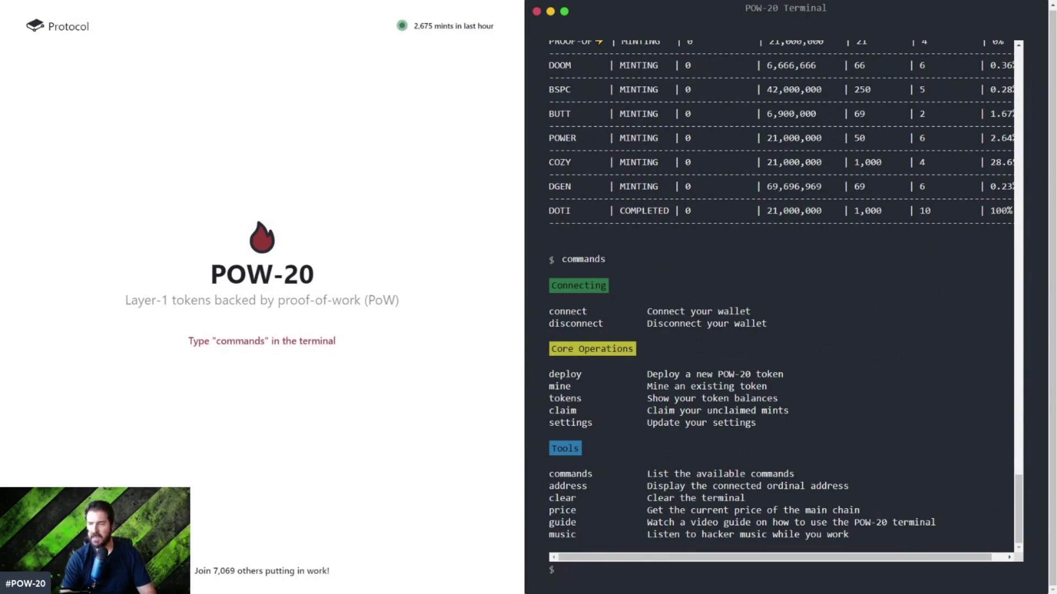
pyautogui.write('clain')
pyautogui.press('BackSpace')
pyautogui.write('m')
pyautogui.press('Return')
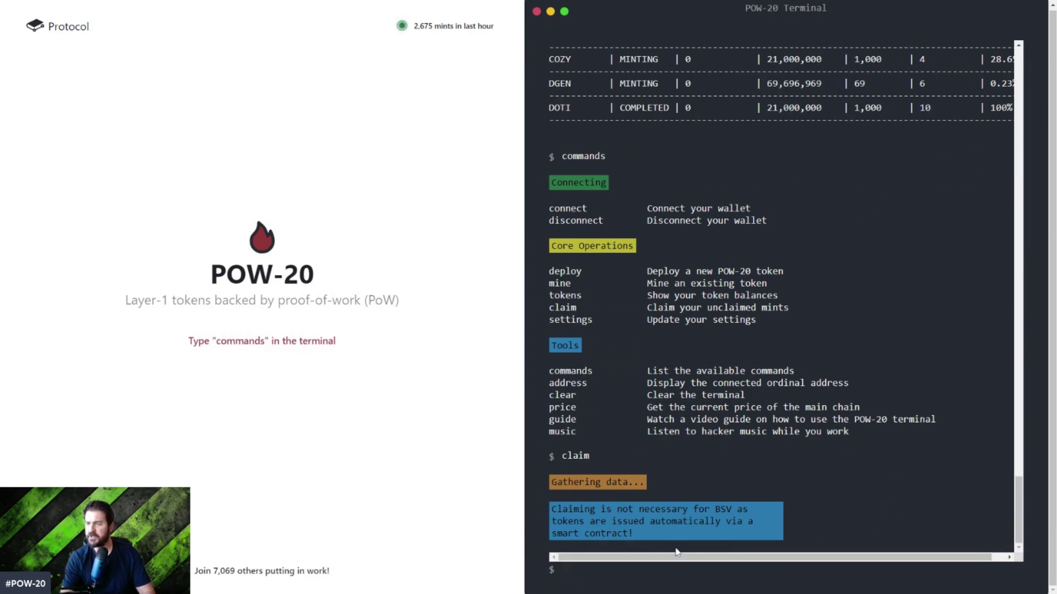
# Step: Disconnect the current wallet and connect the BTC Unisat wallet with connect wallet=unisat
pyautogui.write('disconnect')
pyautogui.press('Return')
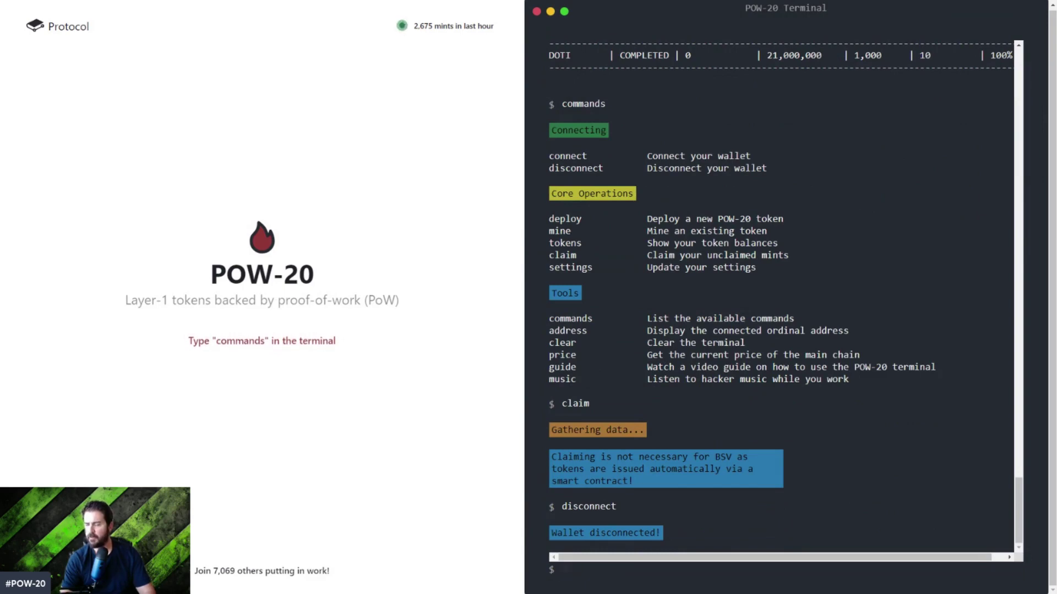
pyautogui.write('connect')
pyautogui.press('Return')
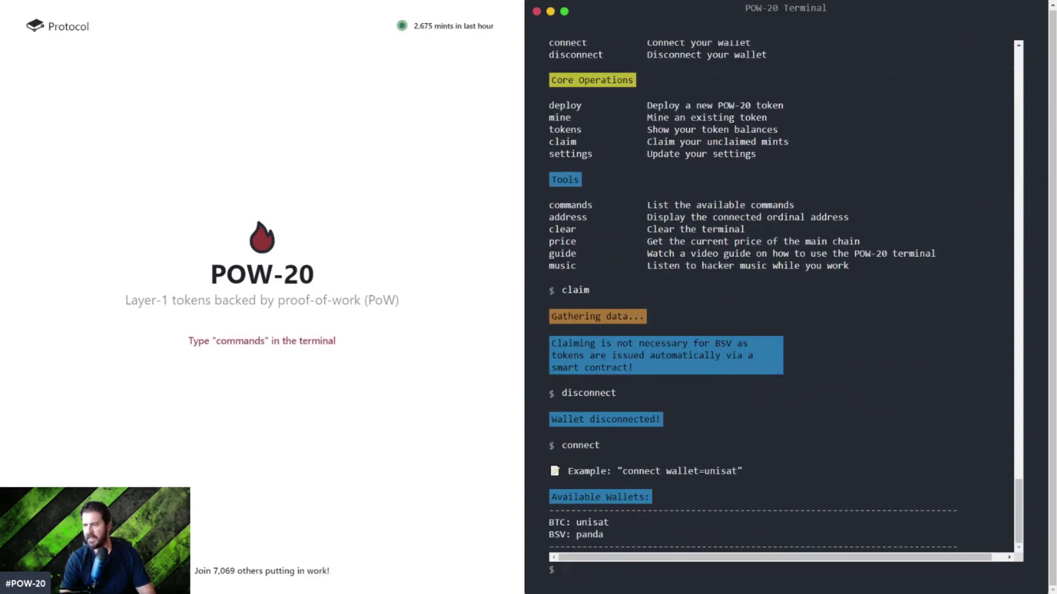
pyautogui.write('connect w')
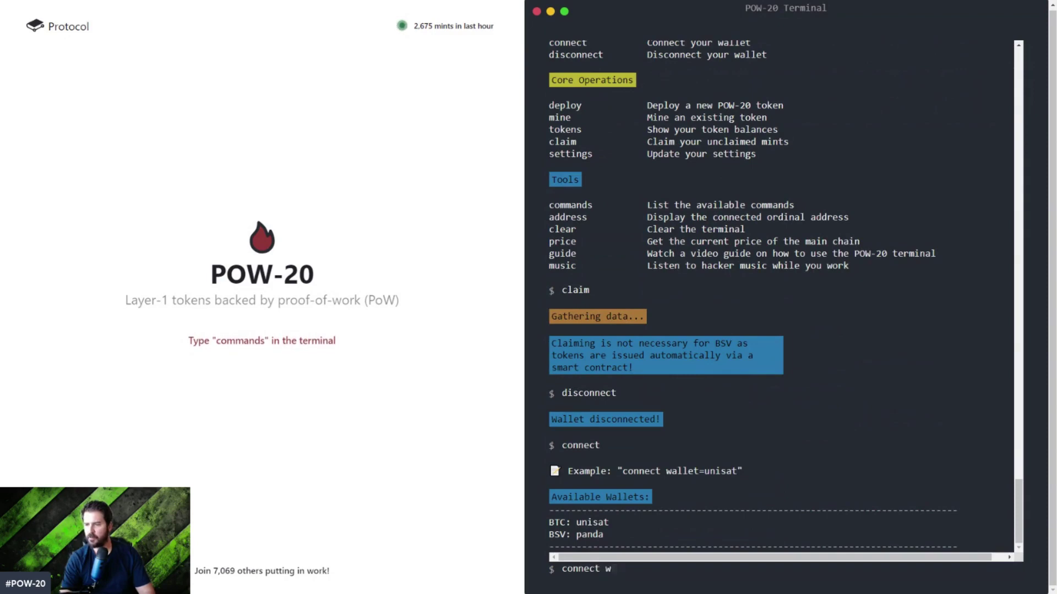
pyautogui.write('allet=unisat')
pyautogui.press('Return')
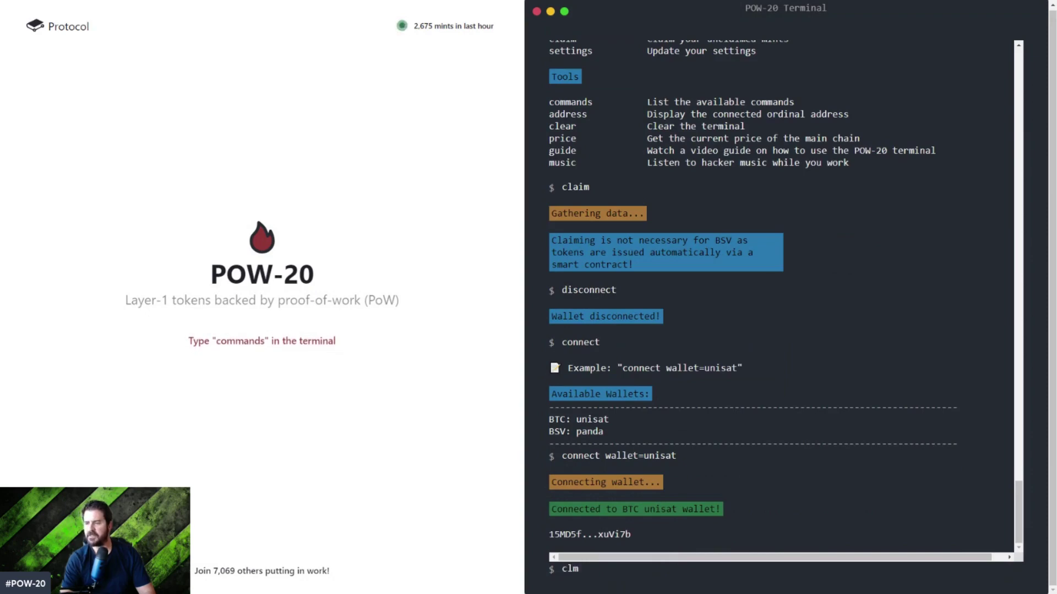
# Step: Run claim, which shows no mints to claim, then list the commands again
pyautogui.write('claim')
pyautogui.press('Return')
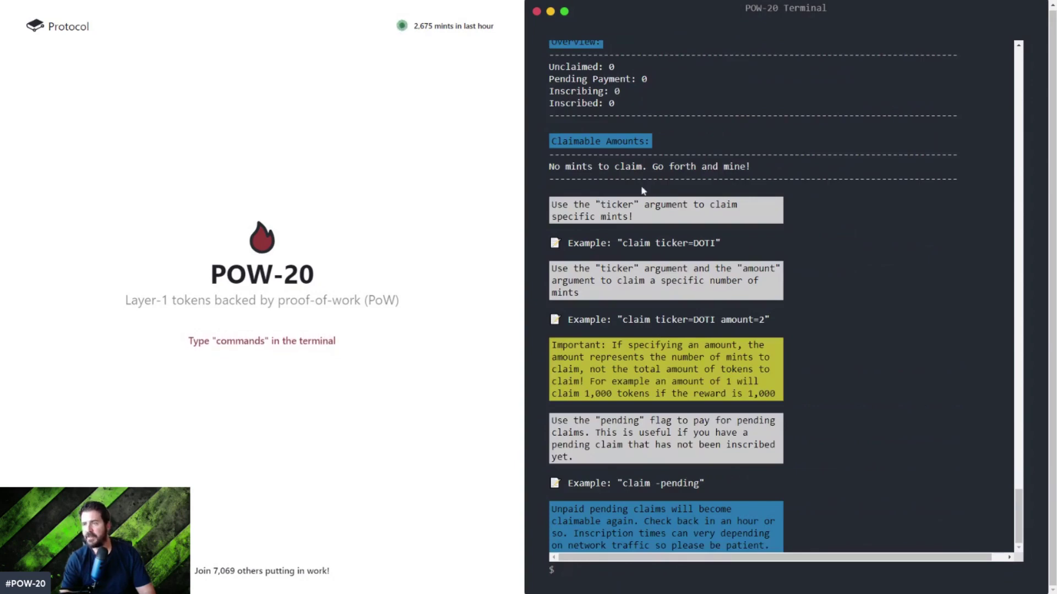
pyautogui.scroll(1, 644, 193)
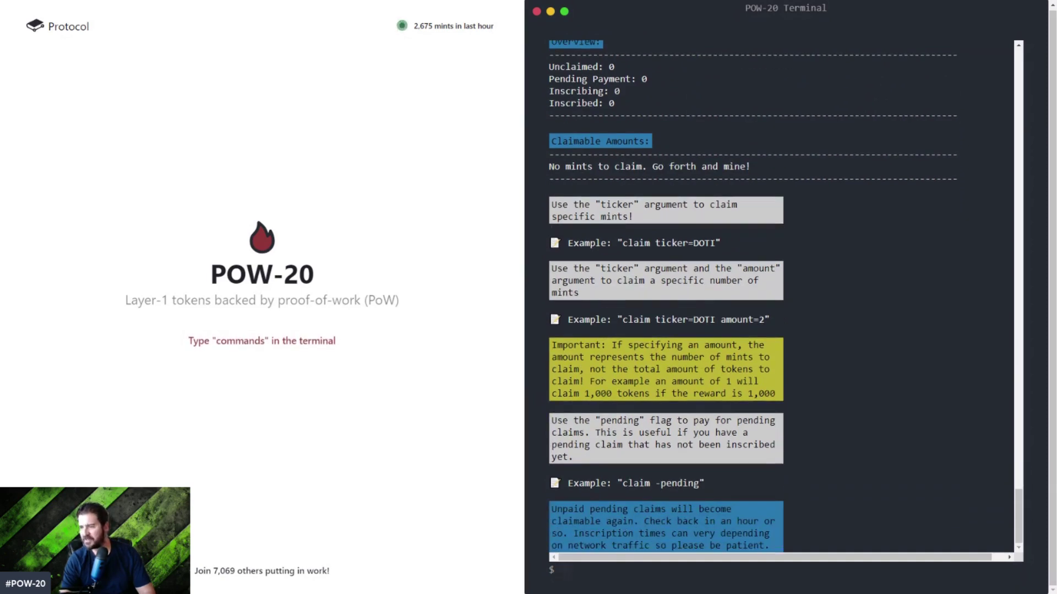
pyautogui.scroll(10, 638, 498)
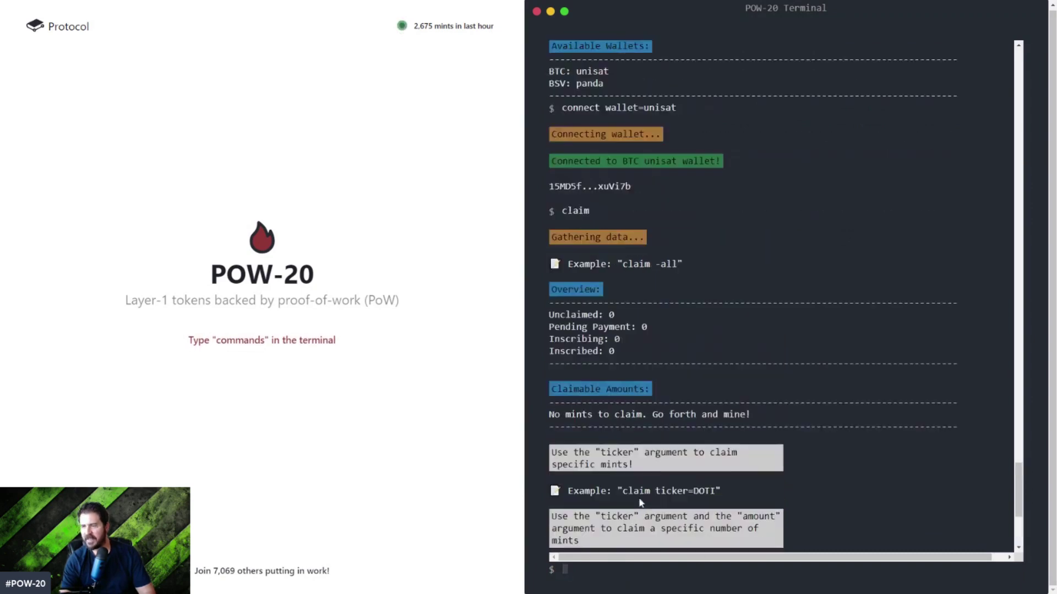
pyautogui.scroll(-4, 638, 498)
pyautogui.write('commands')
pyautogui.press('Return')
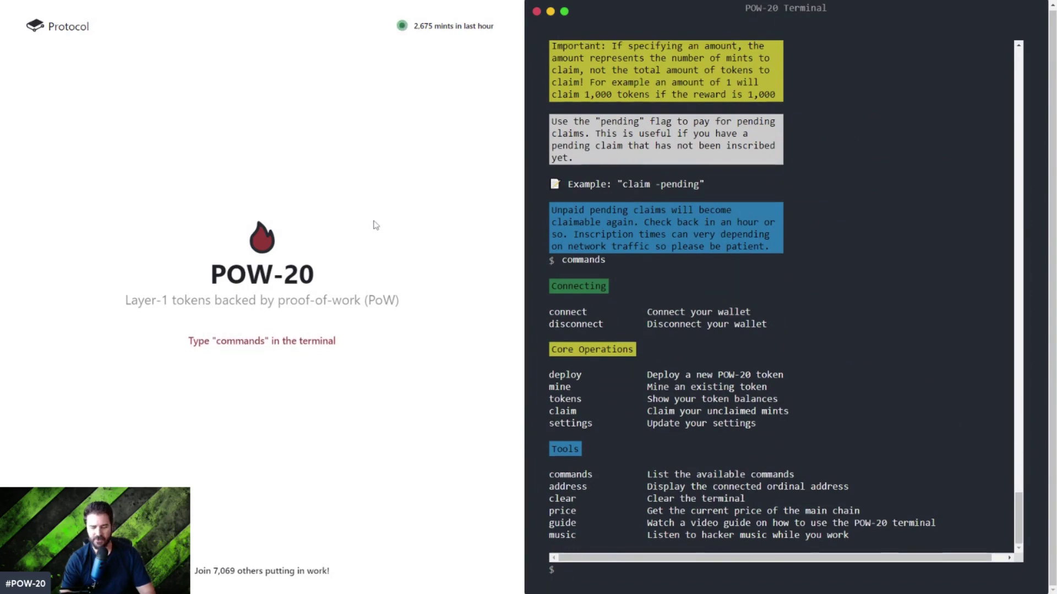
# Step: Leave full screen, view the Pow20 X profile and protocol docs, then return to pow20.io
pyautogui.press('F11')
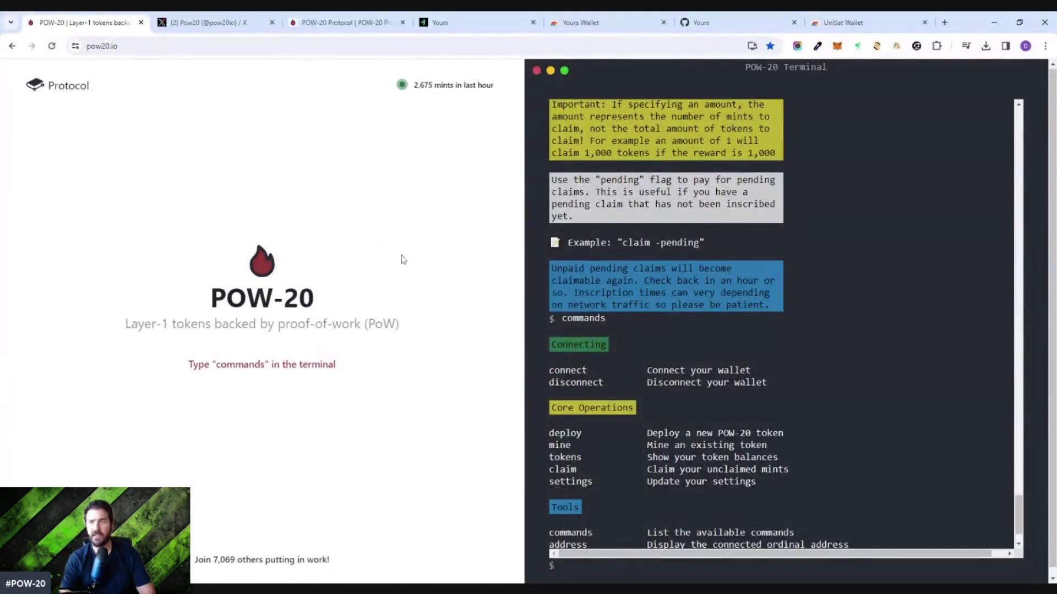
pyautogui.click(188, 24)
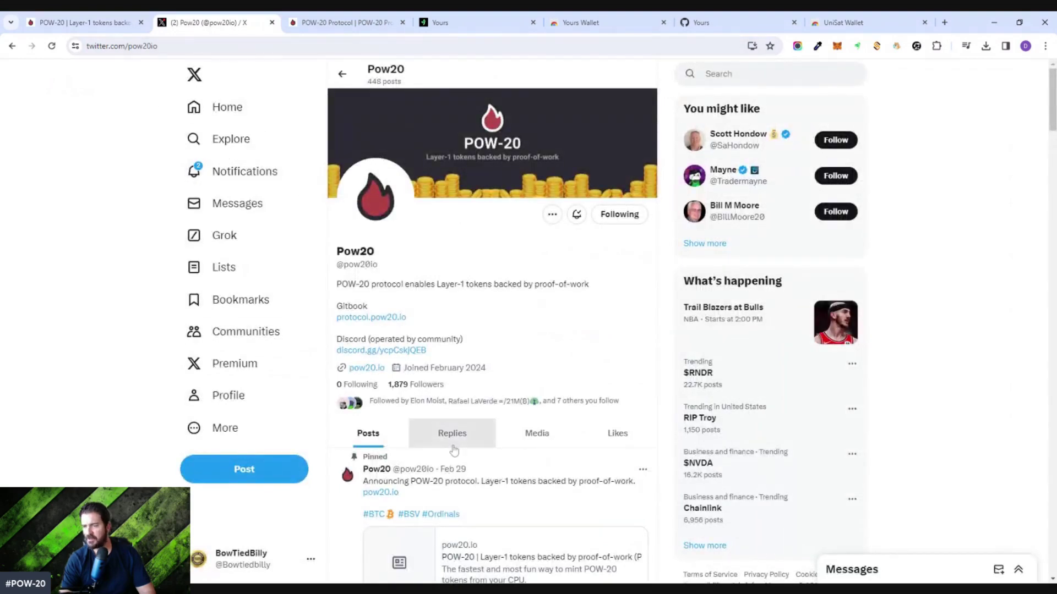
pyautogui.click(307, 16)
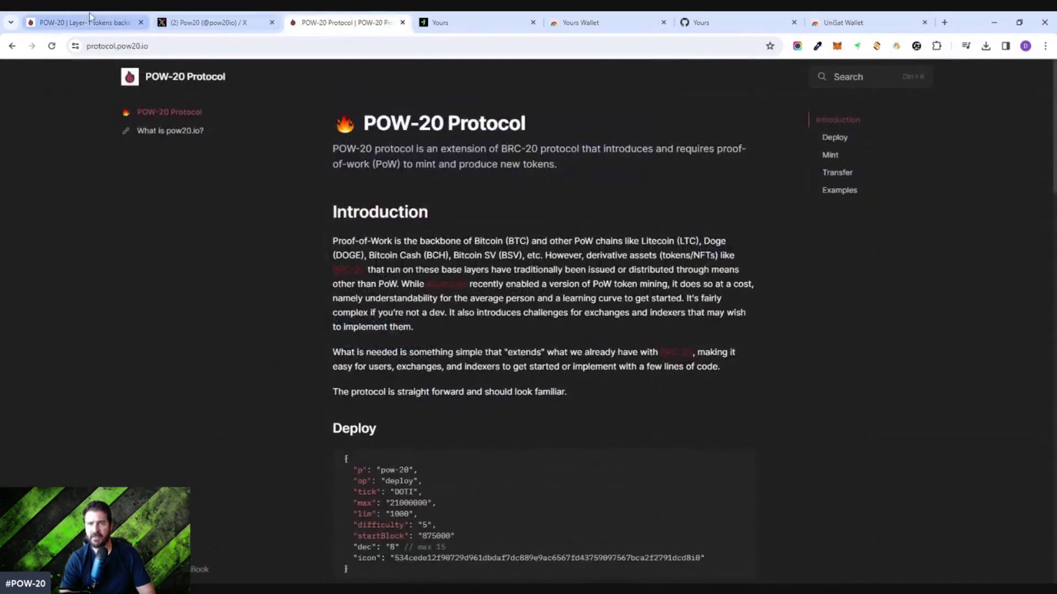
pyautogui.click(87, 20)
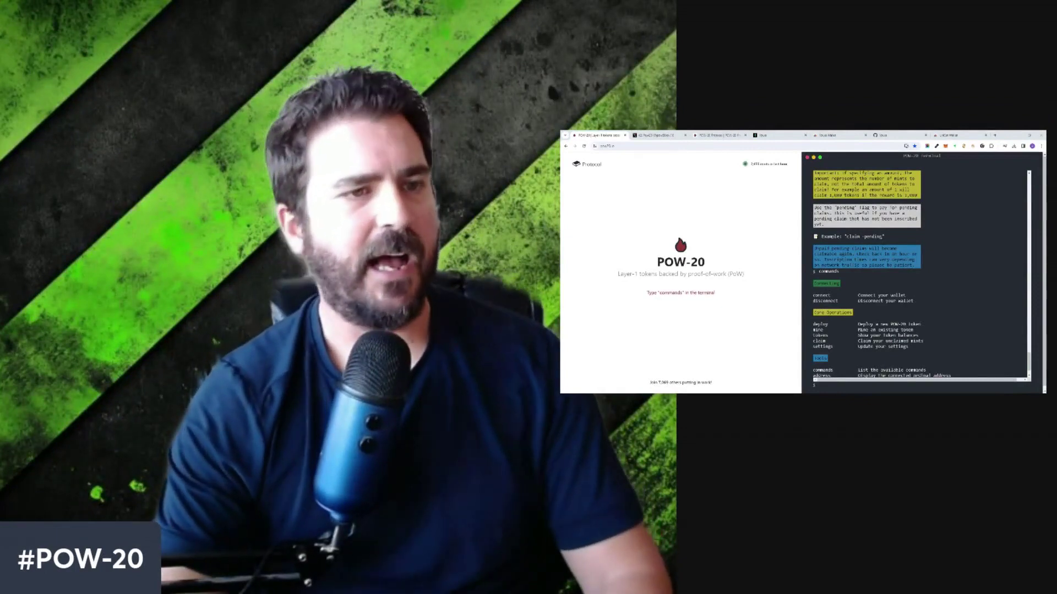
# Step: Return the pow20.io terminal page to full-screen view with F11
pyautogui.press('F11')
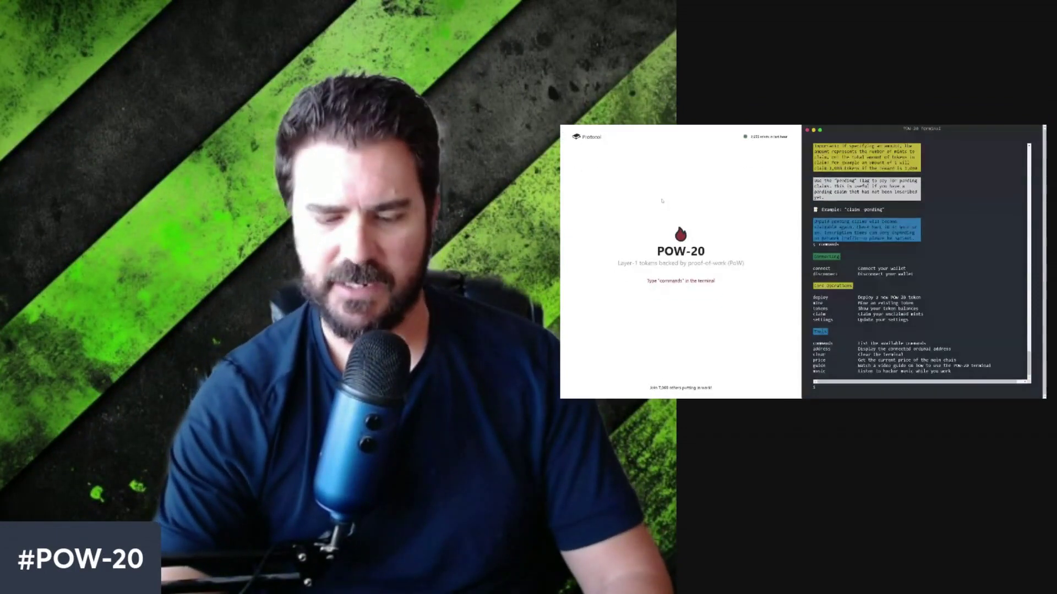